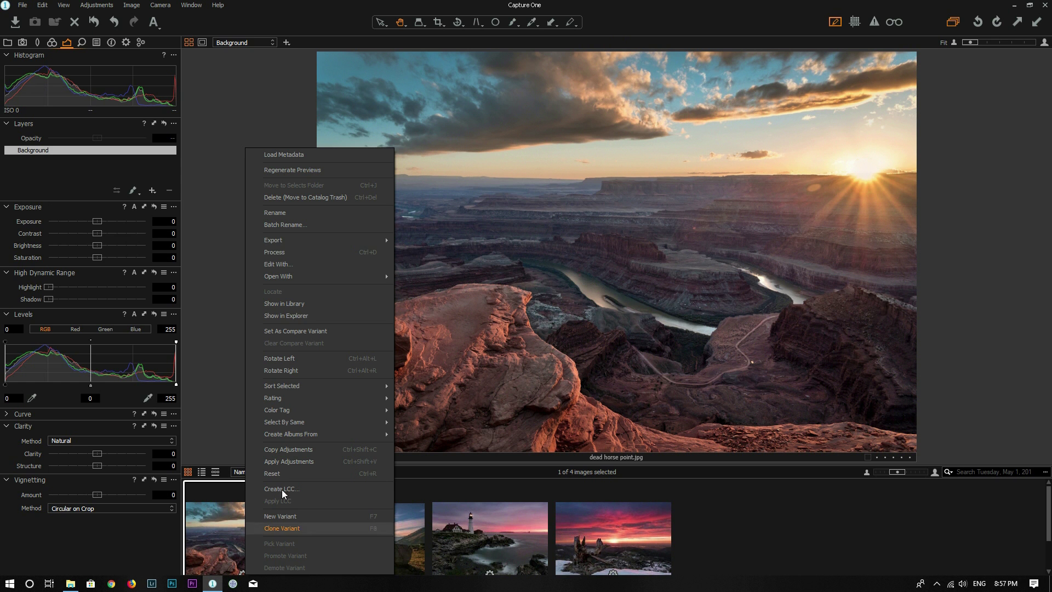
mouse_move(344, 239)
left_click(424, 255)
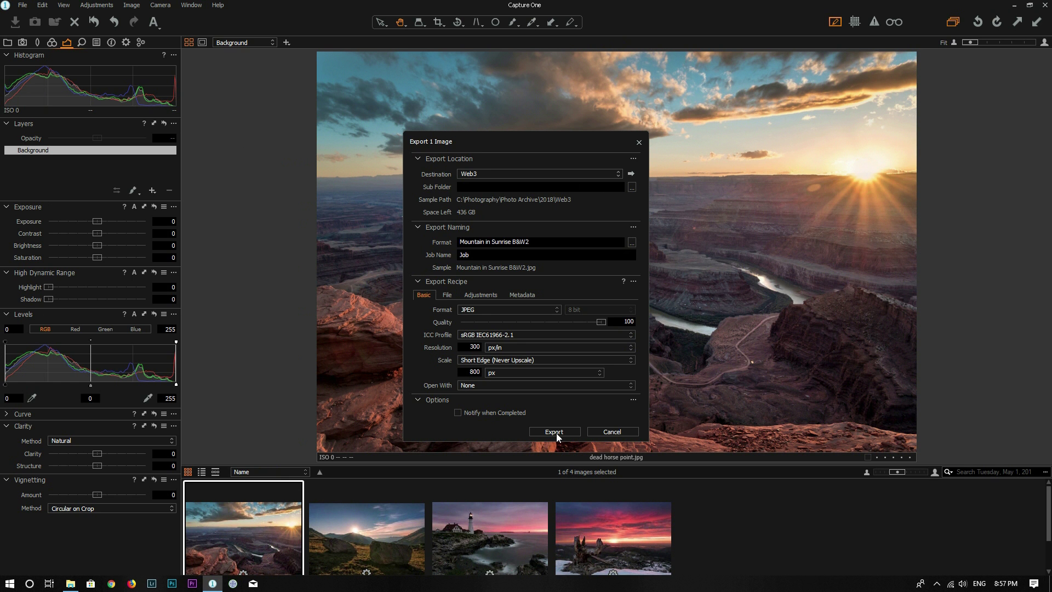
left_click(612, 432)
left_click(386, 541)
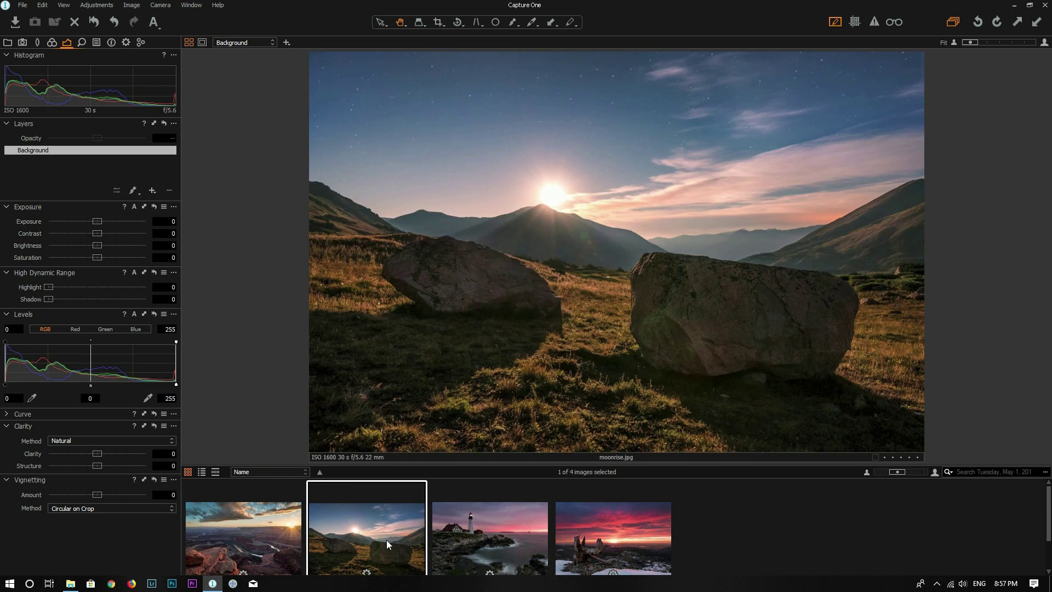
right_click(386, 541)
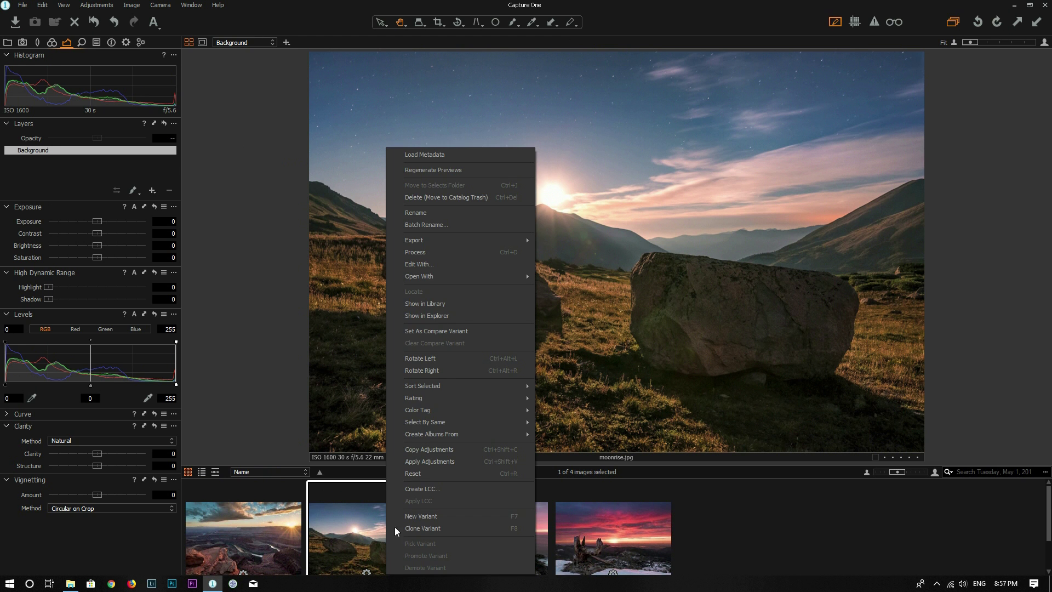
mouse_move(510, 239)
left_click(564, 251)
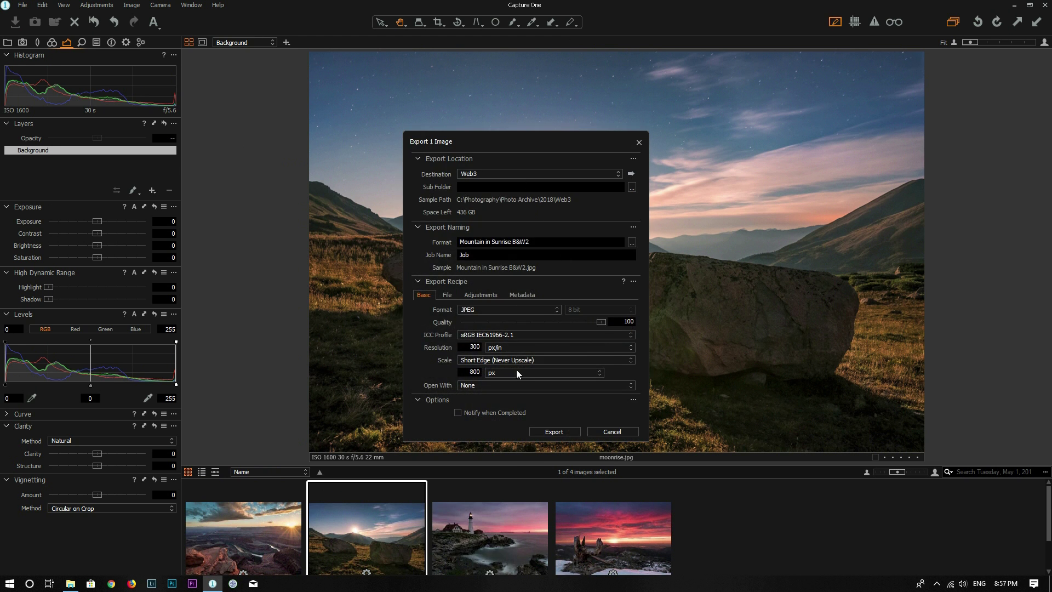
left_click(609, 435)
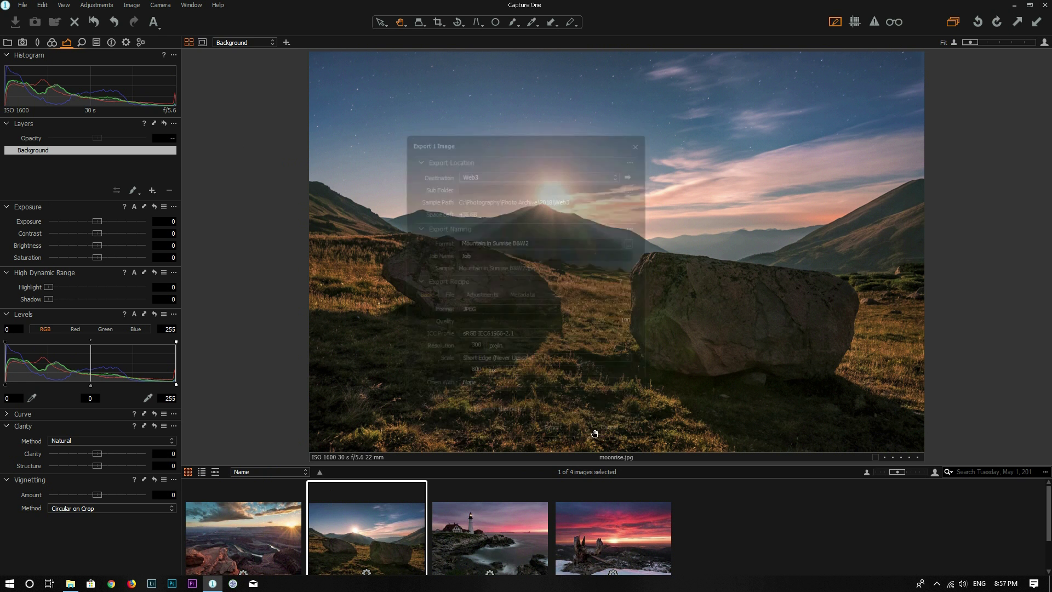
left_click(491, 539)
right_click(490, 539)
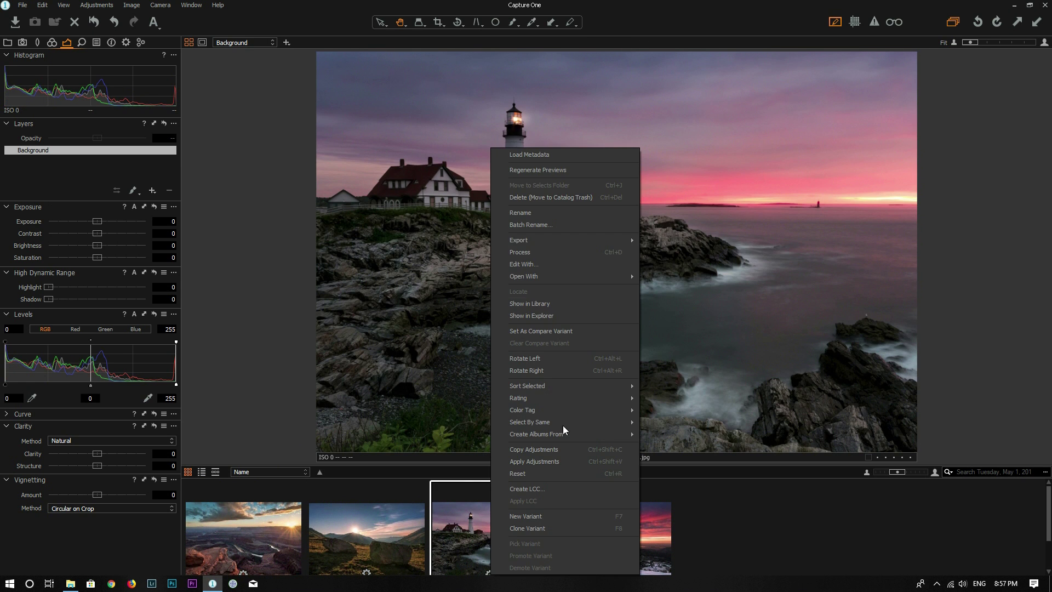
mouse_move(627, 240)
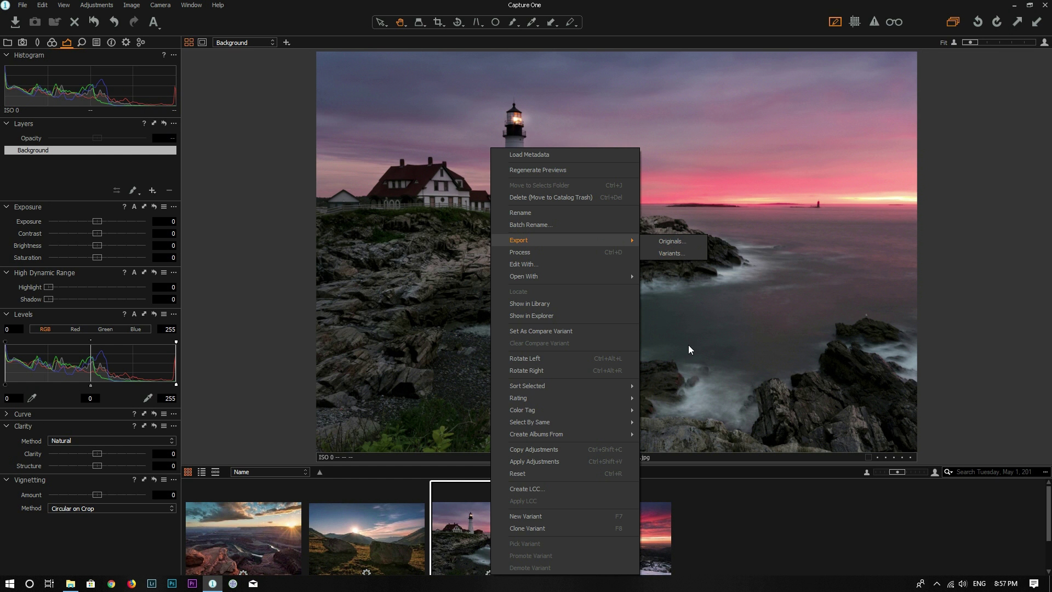
left_click(725, 537)
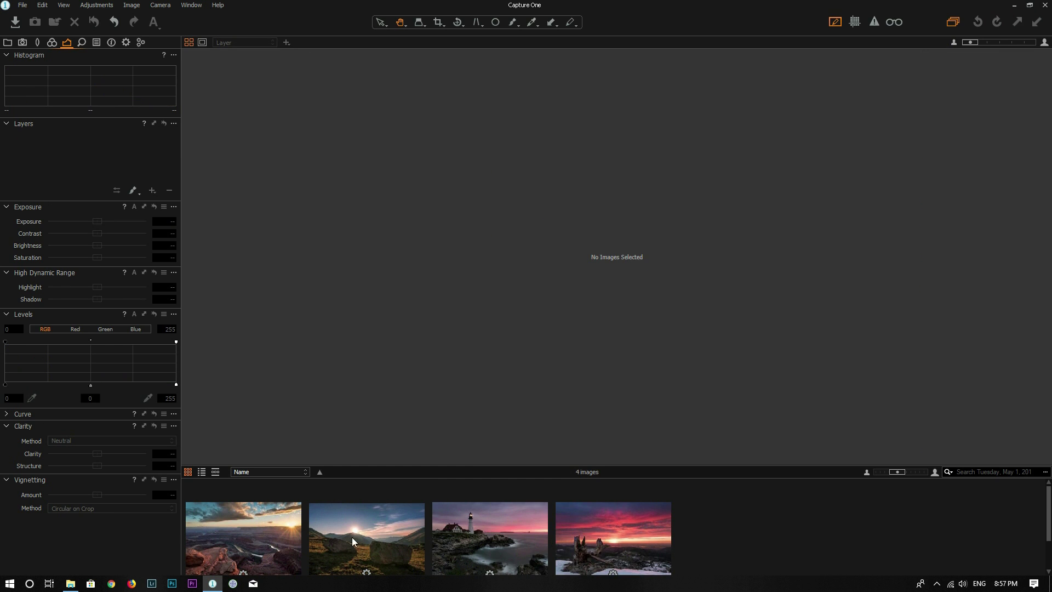
Select the dead horse point image and show the output tools with the process recipes
left_click(233, 529)
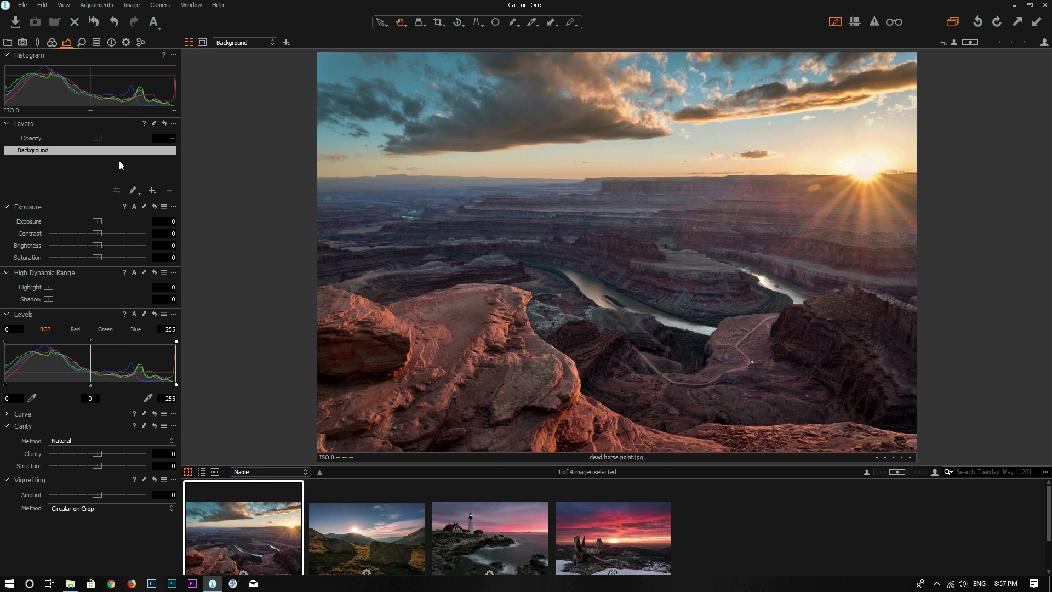
left_click(126, 44)
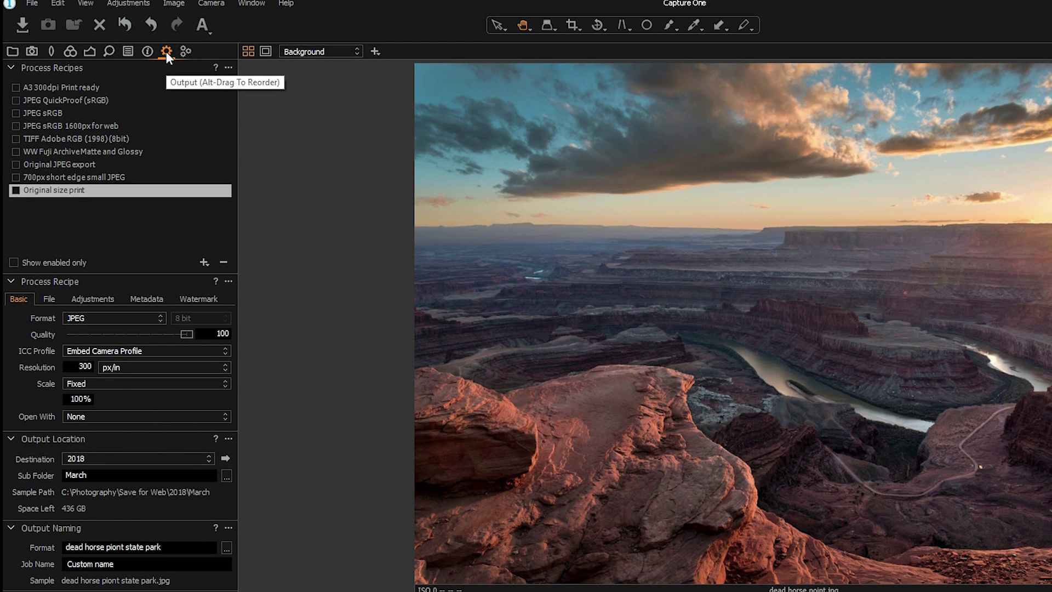
right_click(209, 51)
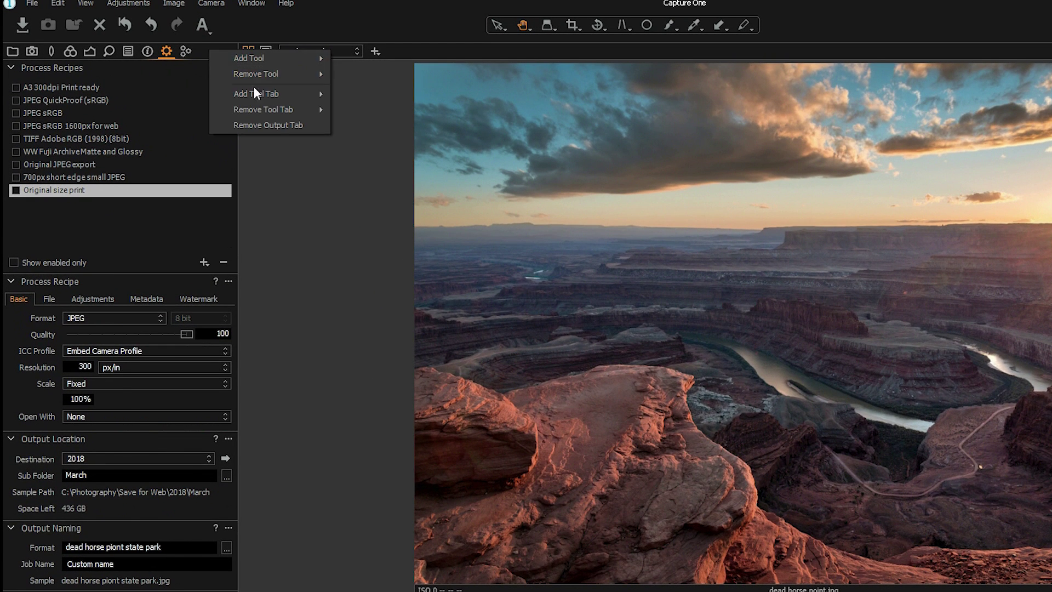
mouse_move(283, 95)
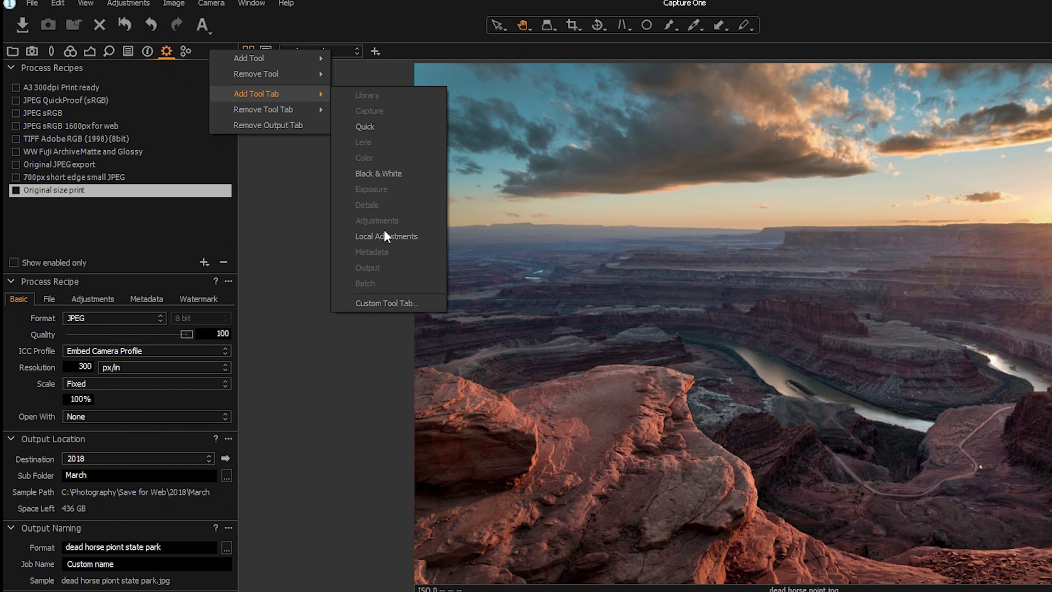
left_click(149, 238)
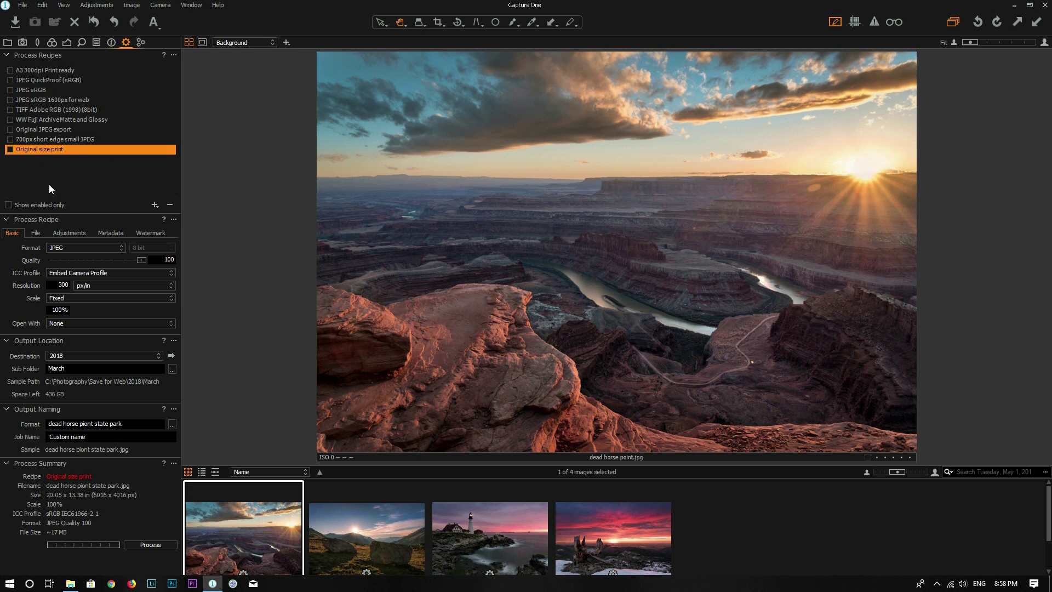
Create a new process recipe named "ming full size"
left_click(155, 206)
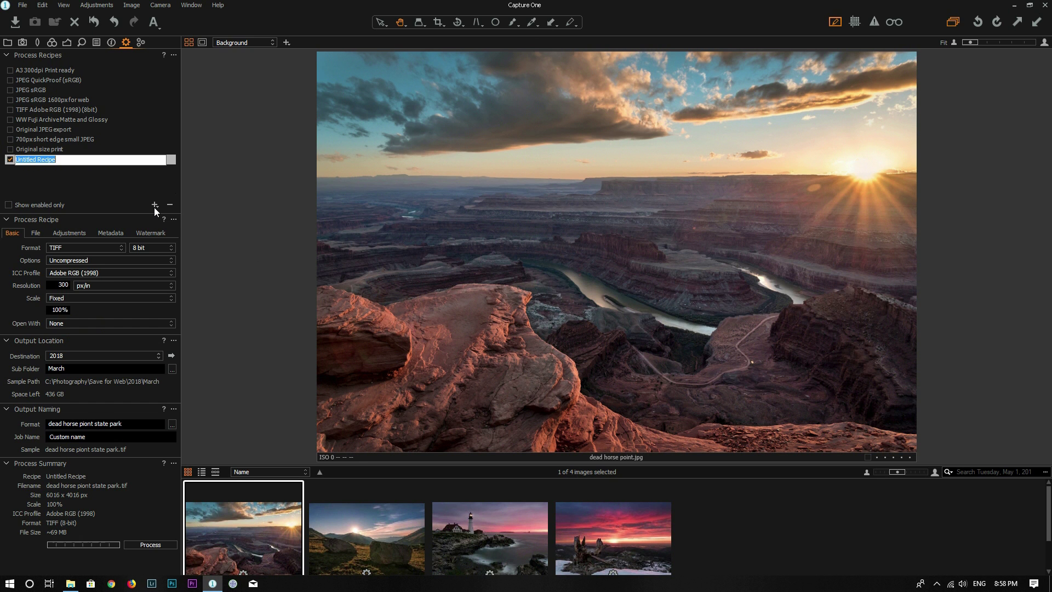
type("ming full size")
key("Return")
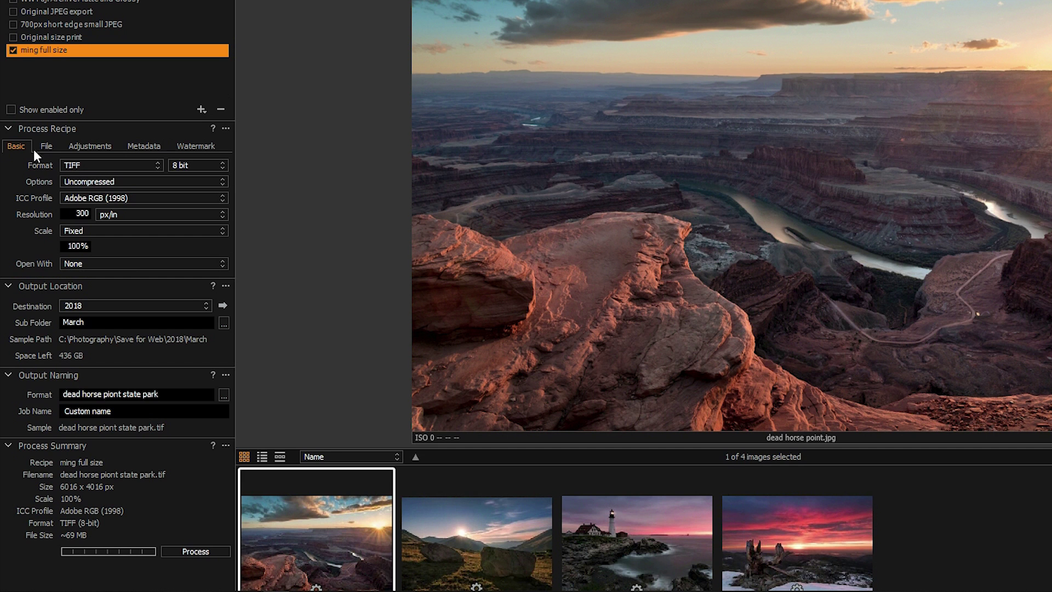
Set the "ming full size" recipe's format to JPEG and its ICC profile to sRGB IEC61966-2.1
left_click(99, 167)
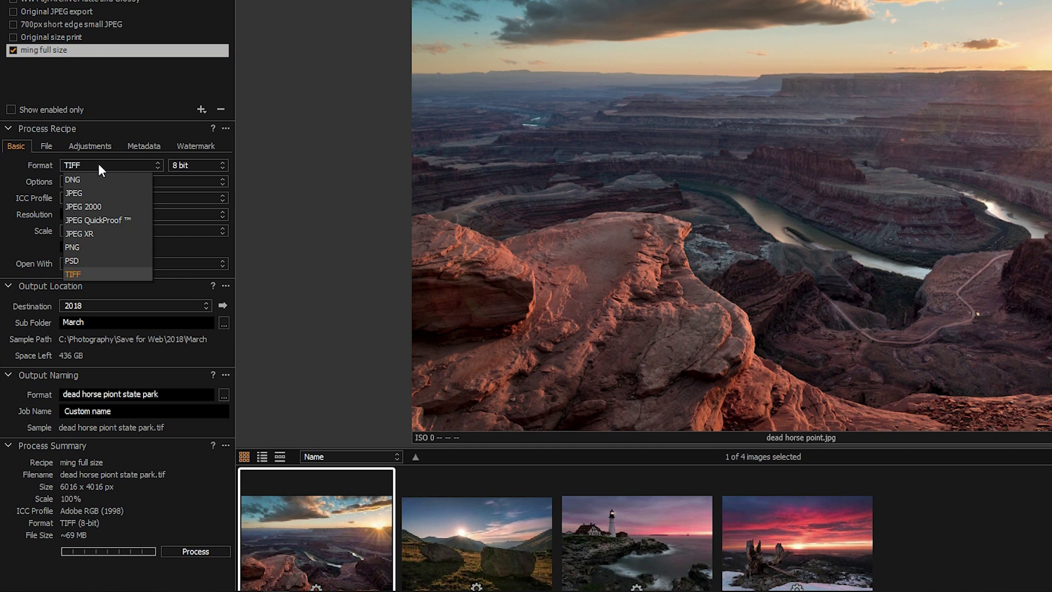
left_click(87, 192)
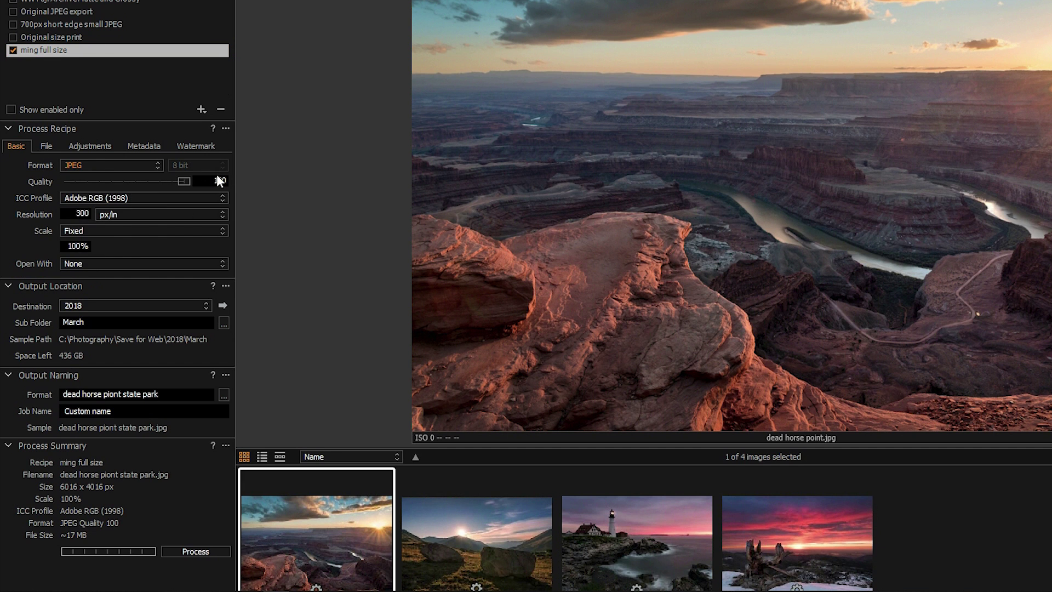
left_click(124, 198)
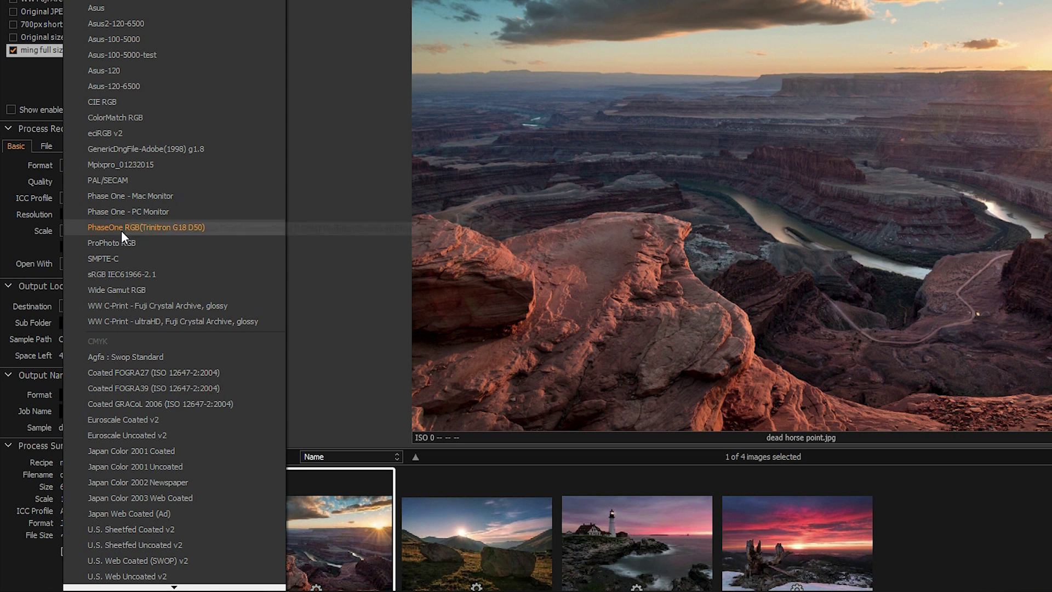
left_click(110, 275)
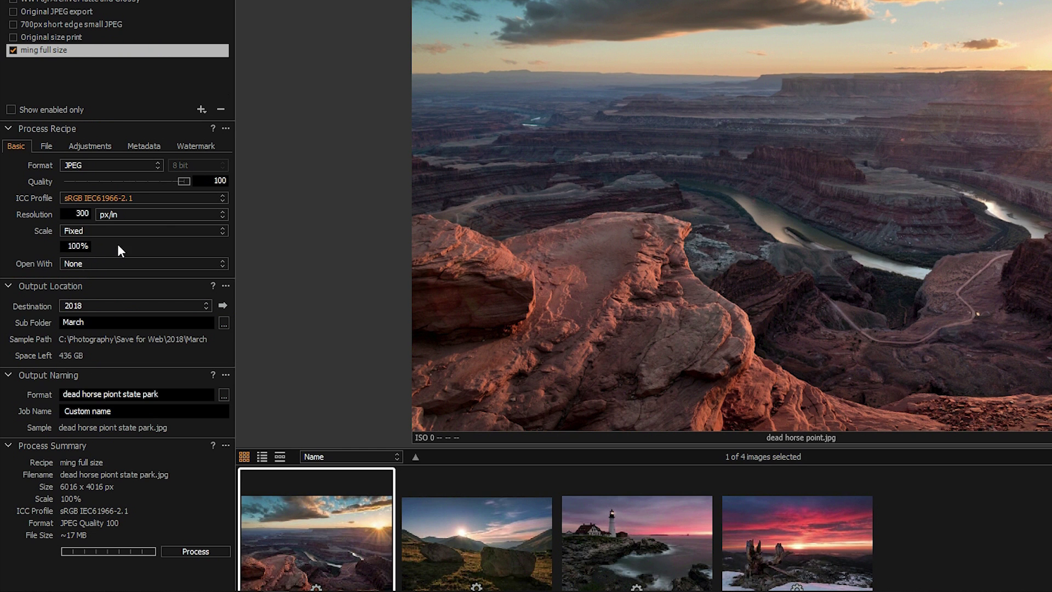
Set the recipe's root folder to FullSize5 inside the 2018 folder of Photo Archive
left_click(46, 145)
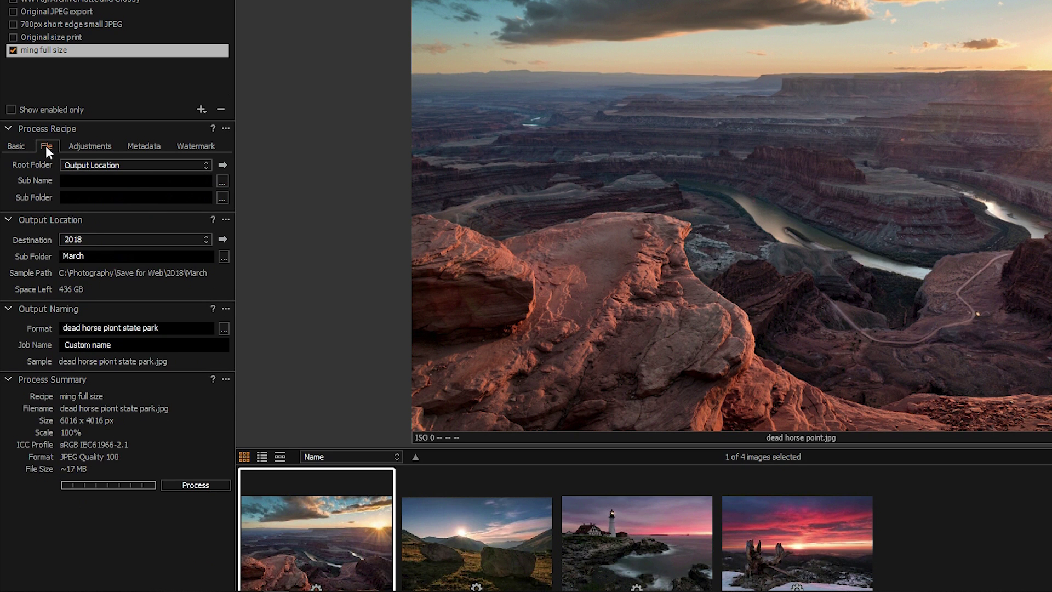
left_click(100, 165)
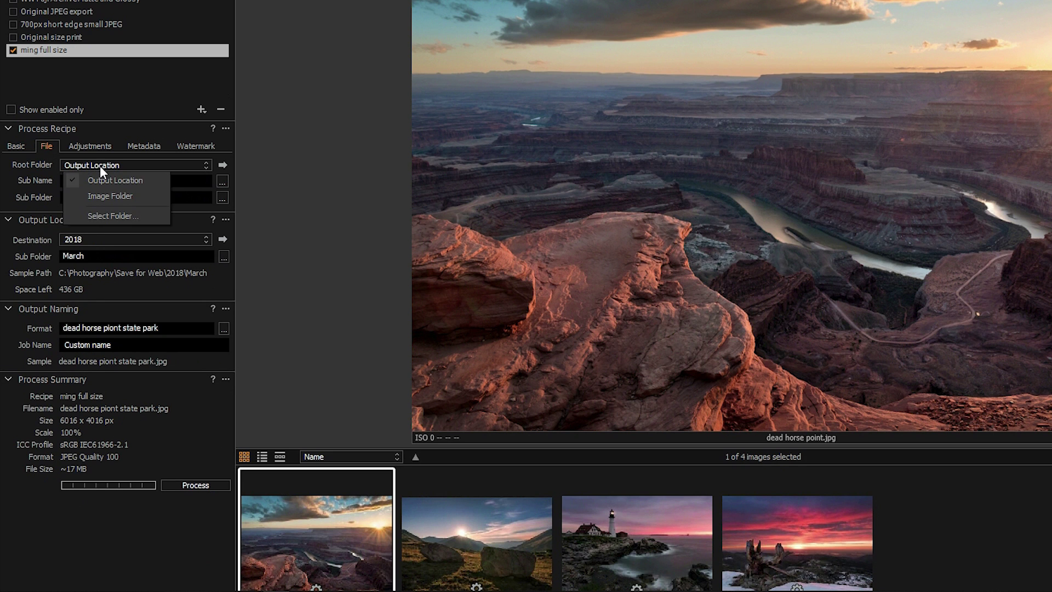
left_click(110, 216)
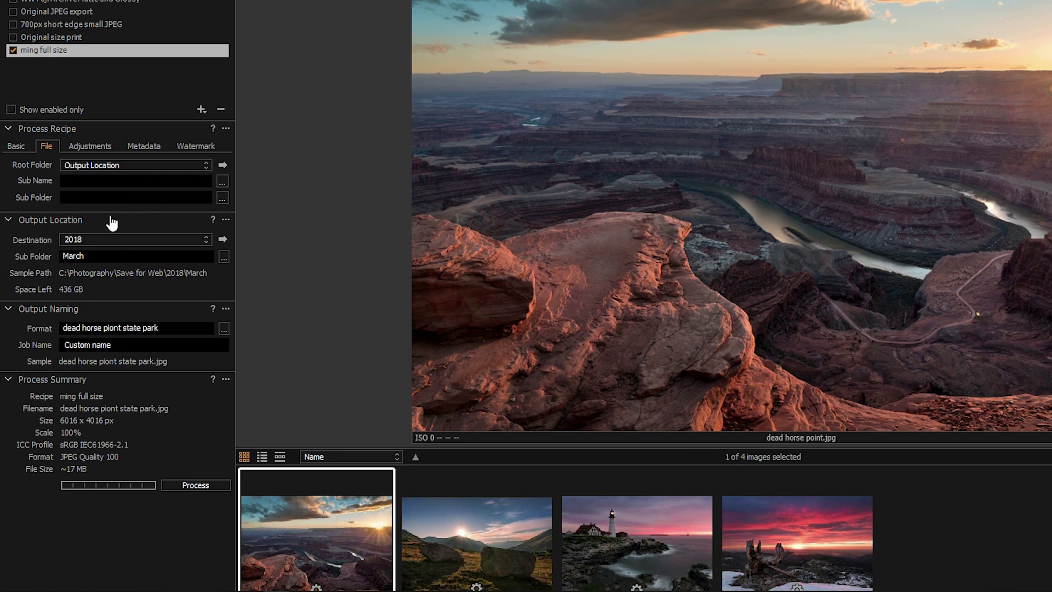
left_click(358, 115)
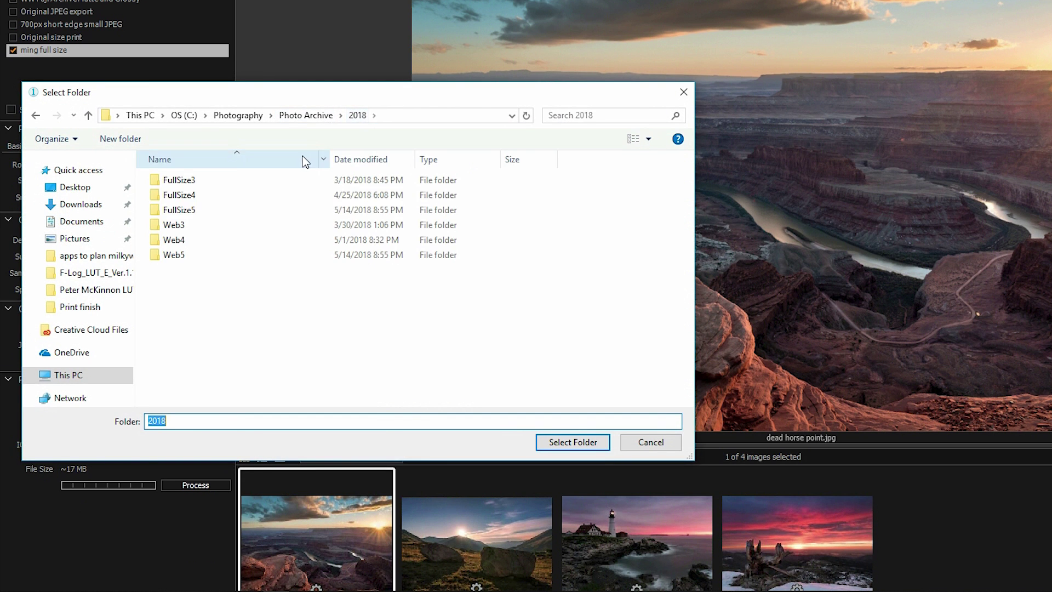
double_click(183, 213)
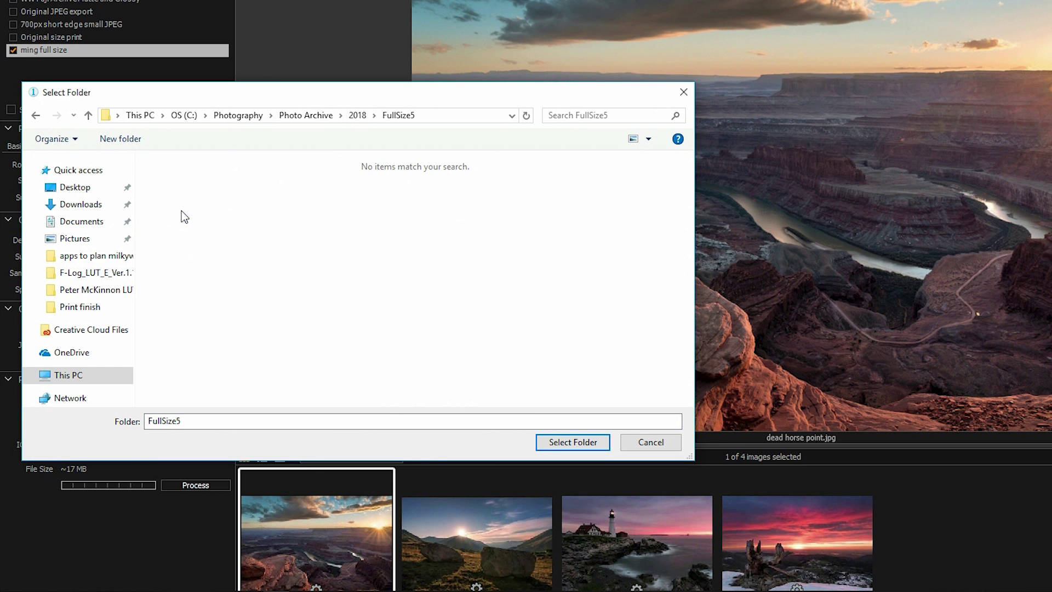
left_click(574, 442)
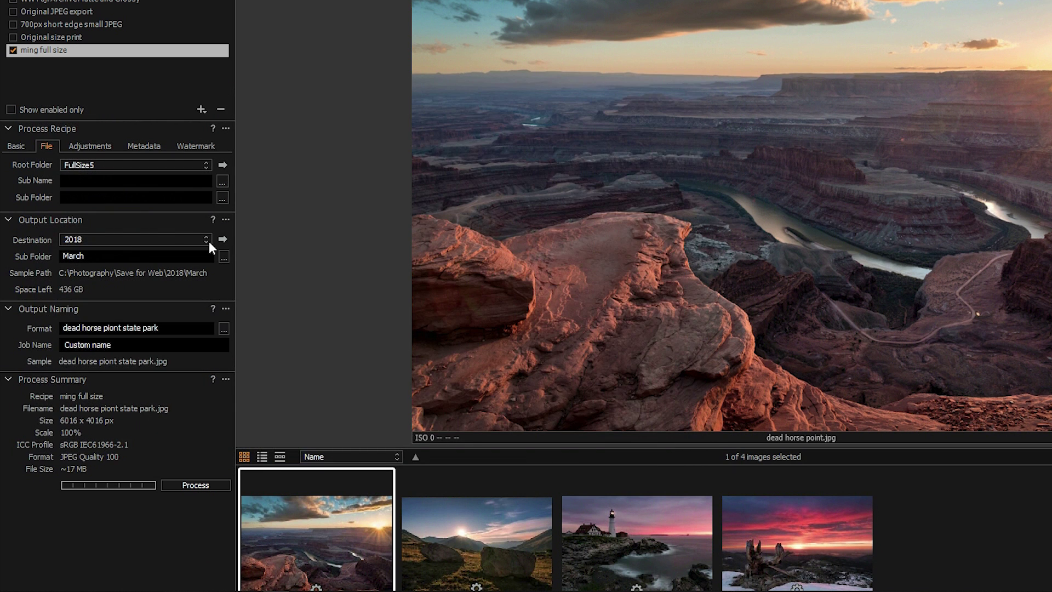
Try Output Sharpening for Screen and for Print on the recipe, and return it to No Output Sharpening
left_click(93, 146)
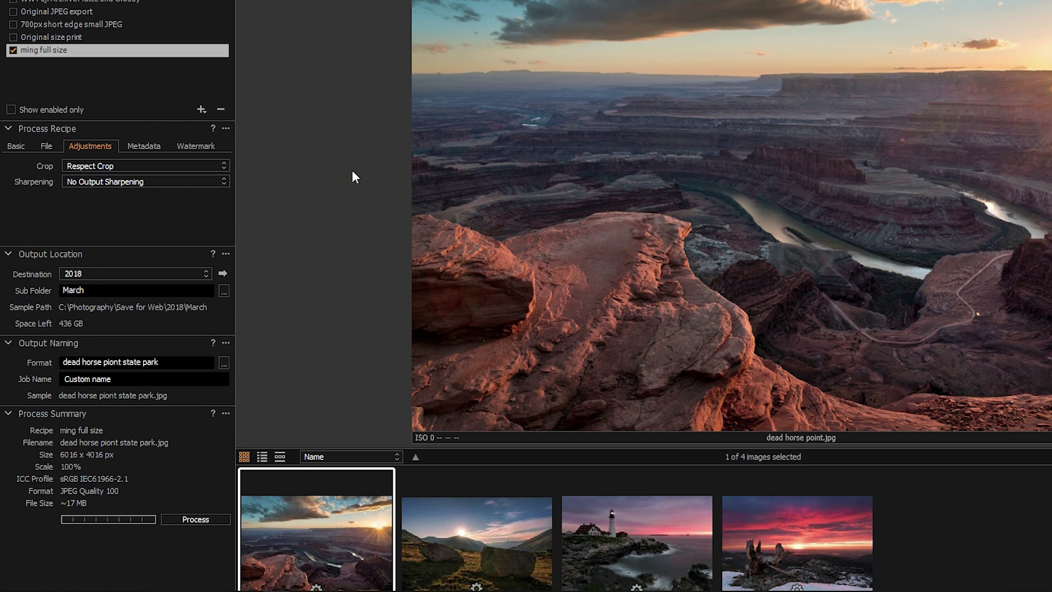
left_click(114, 182)
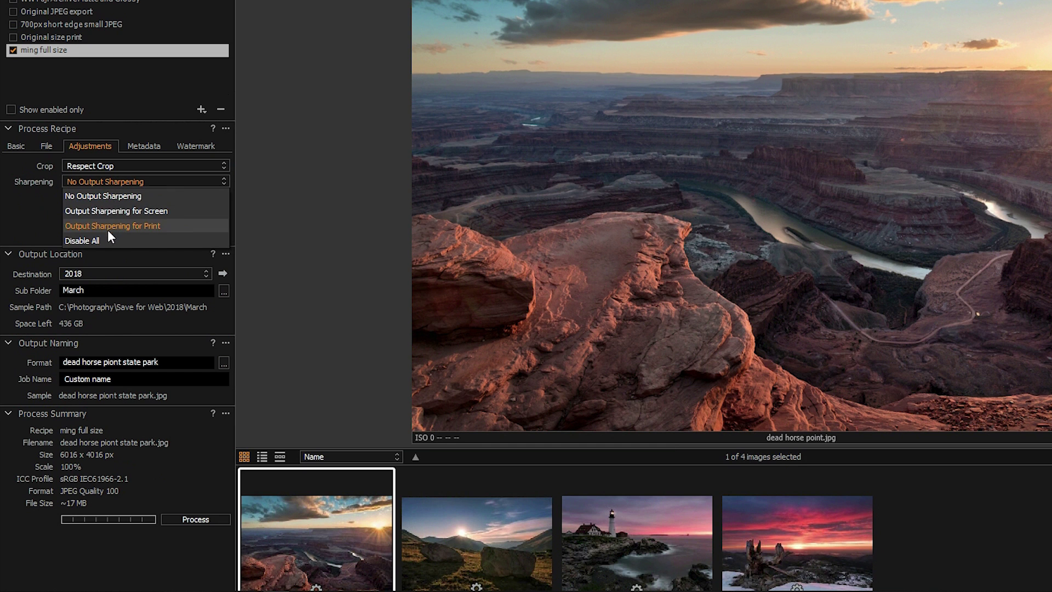
left_click(135, 210)
left_click(123, 181)
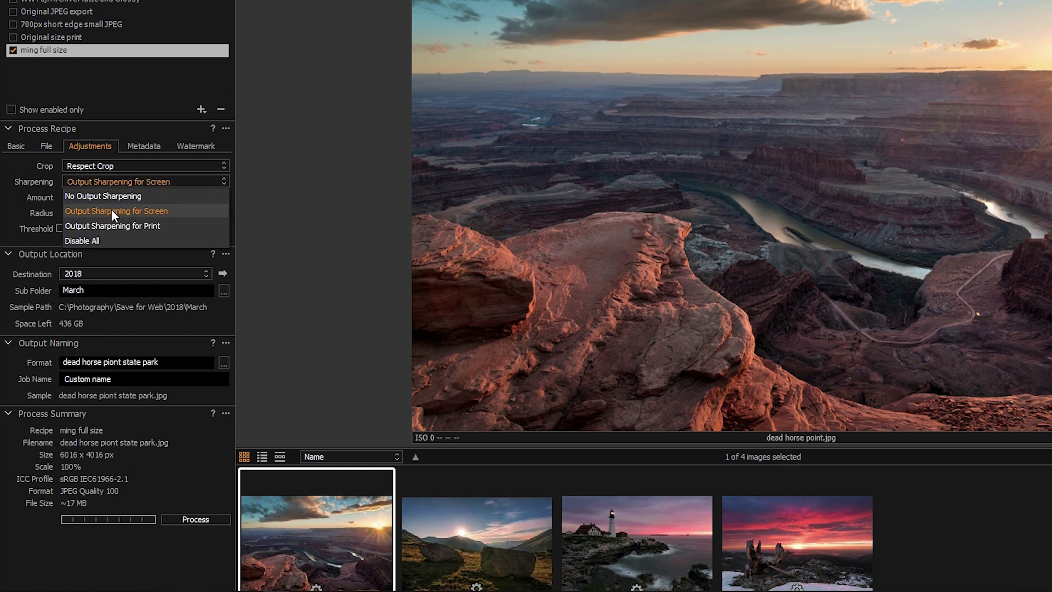
left_click(98, 226)
left_click(108, 182)
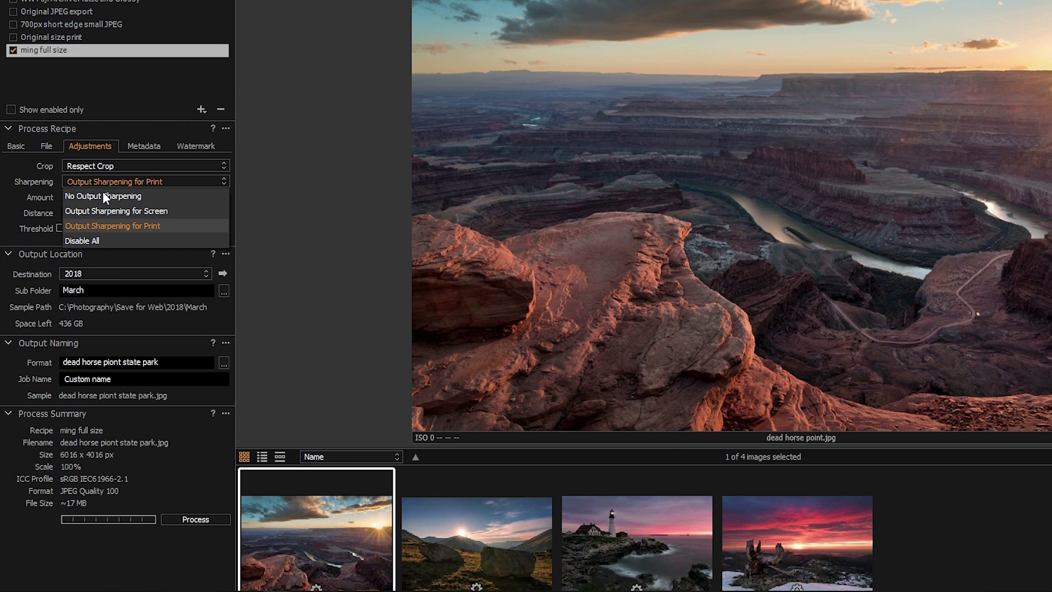
left_click(98, 196)
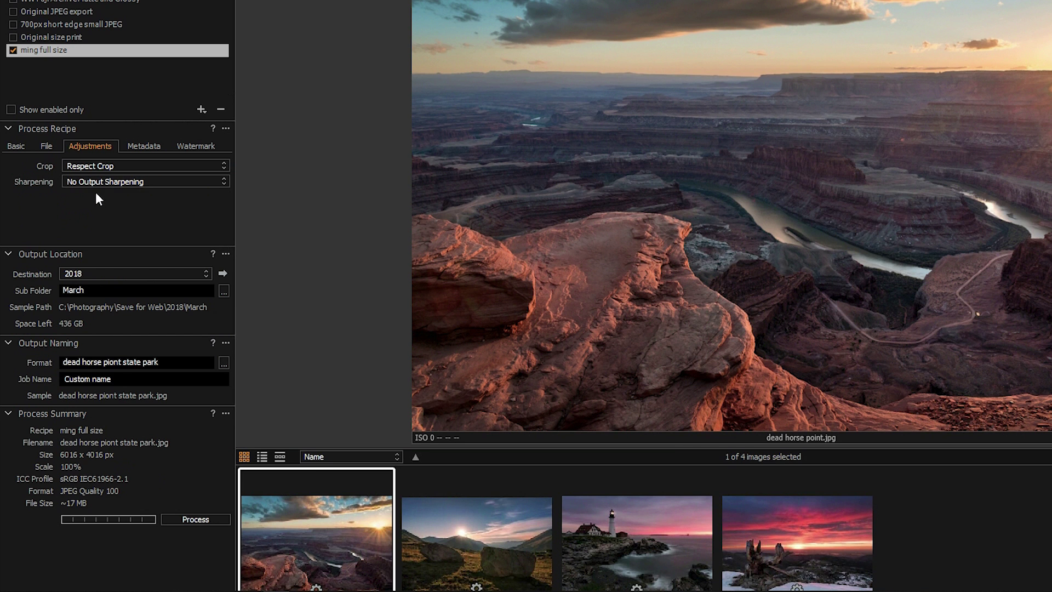
Review the recipe's metadata and watermark options, and check its basic and file settings again
left_click(144, 146)
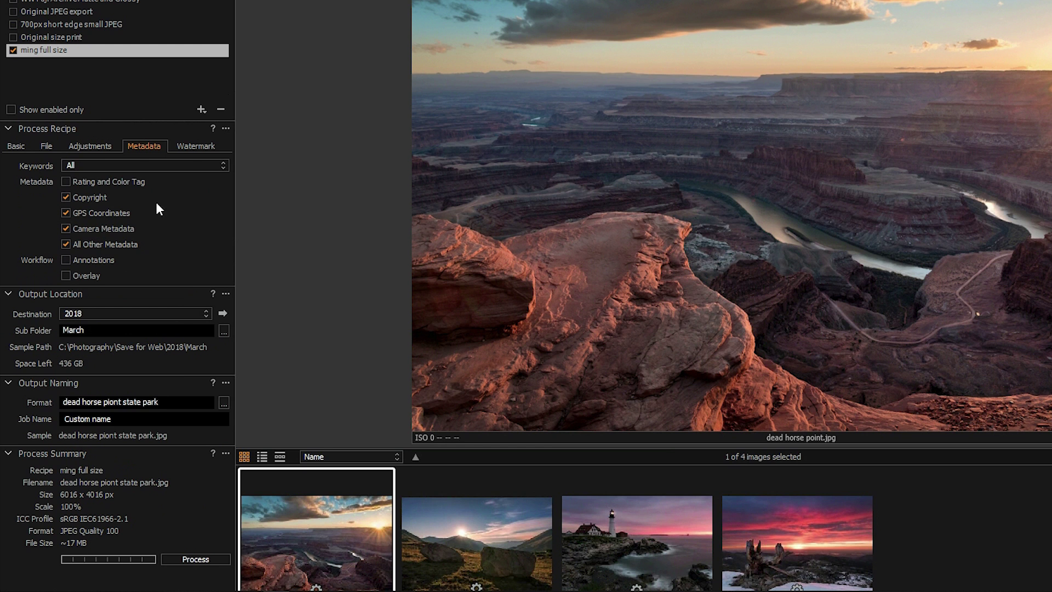
left_click(194, 147)
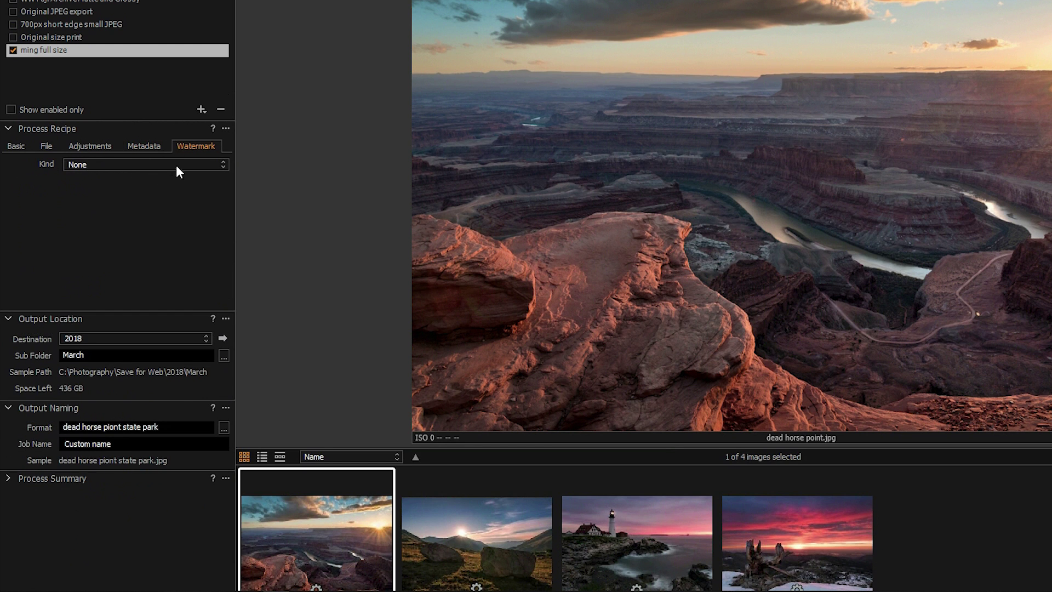
left_click(15, 146)
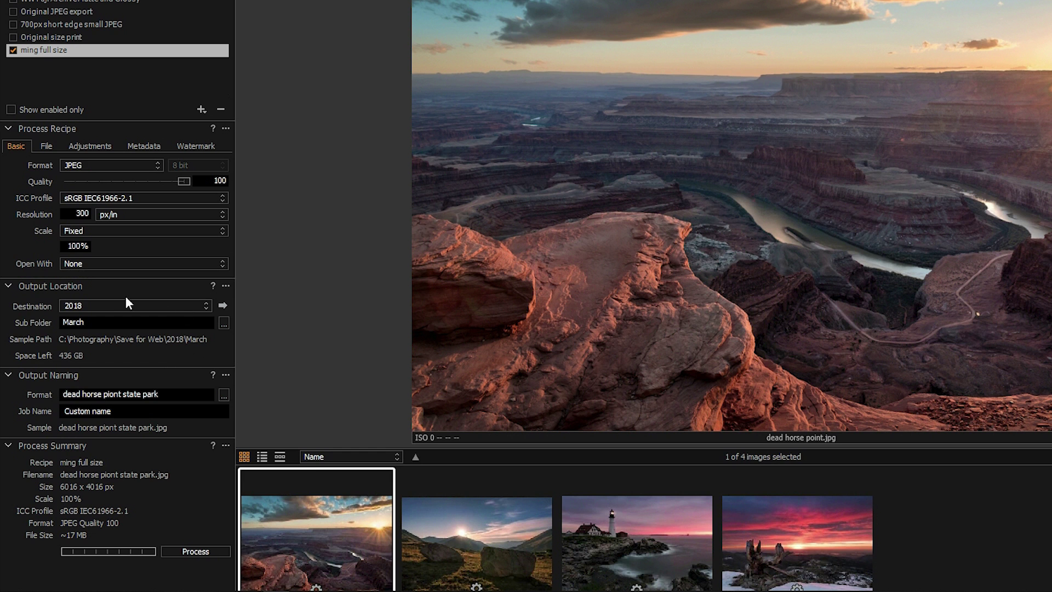
left_click(42, 144)
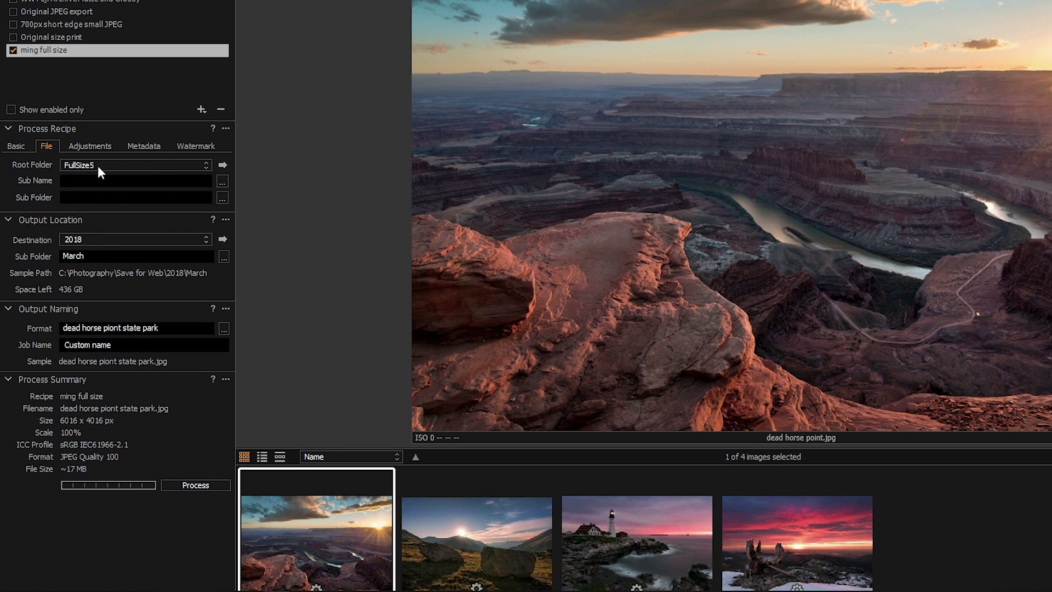
left_click(18, 146)
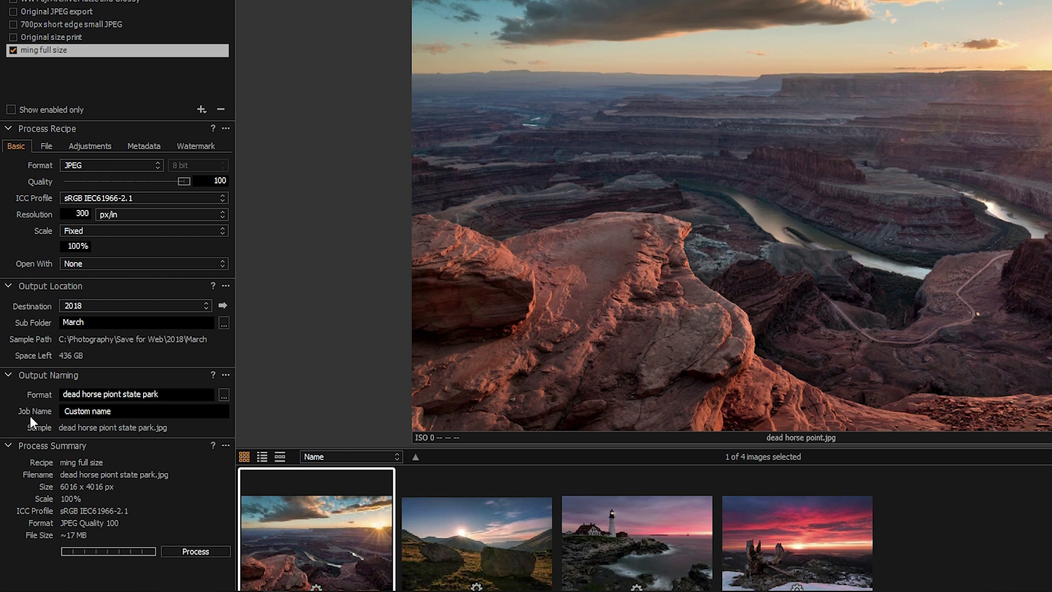
Correct the output naming format to "dead horse point state park" and process the selected image
left_click_drag(163, 394, 82, 394)
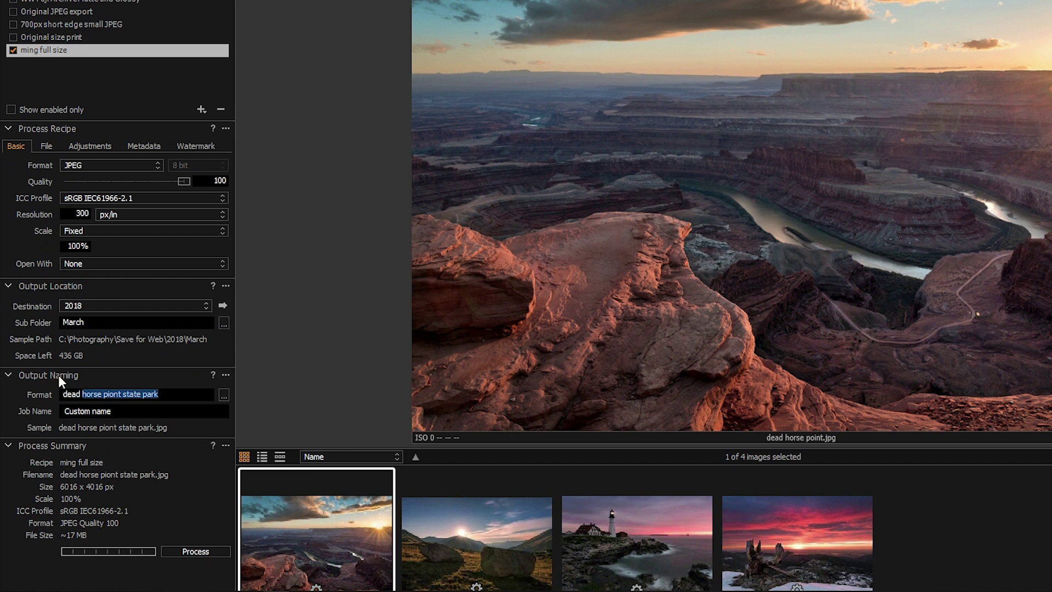
key("BackSpace")
type("dead horse ")
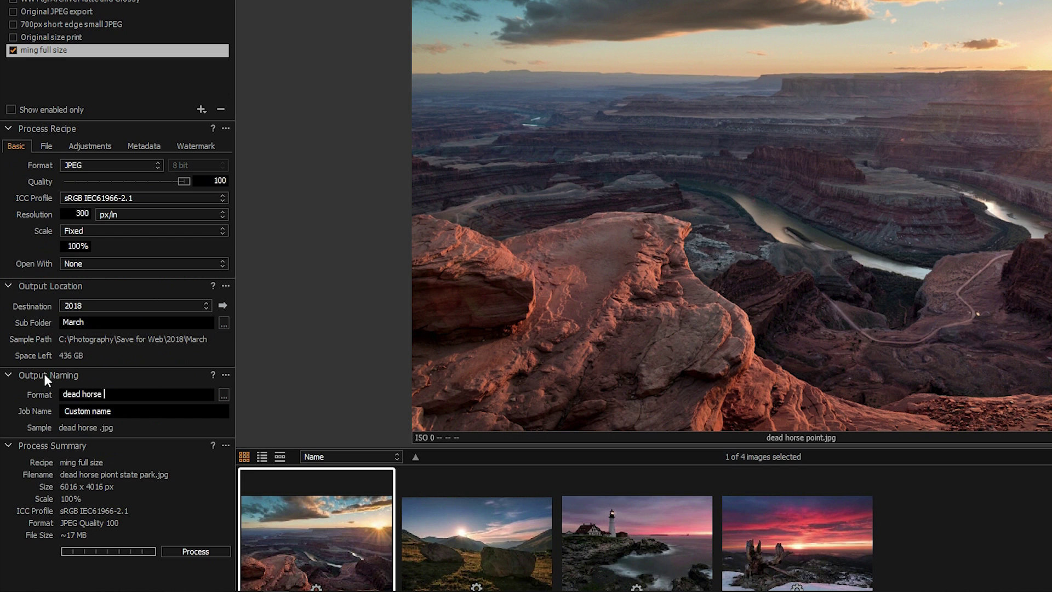
type("point state park")
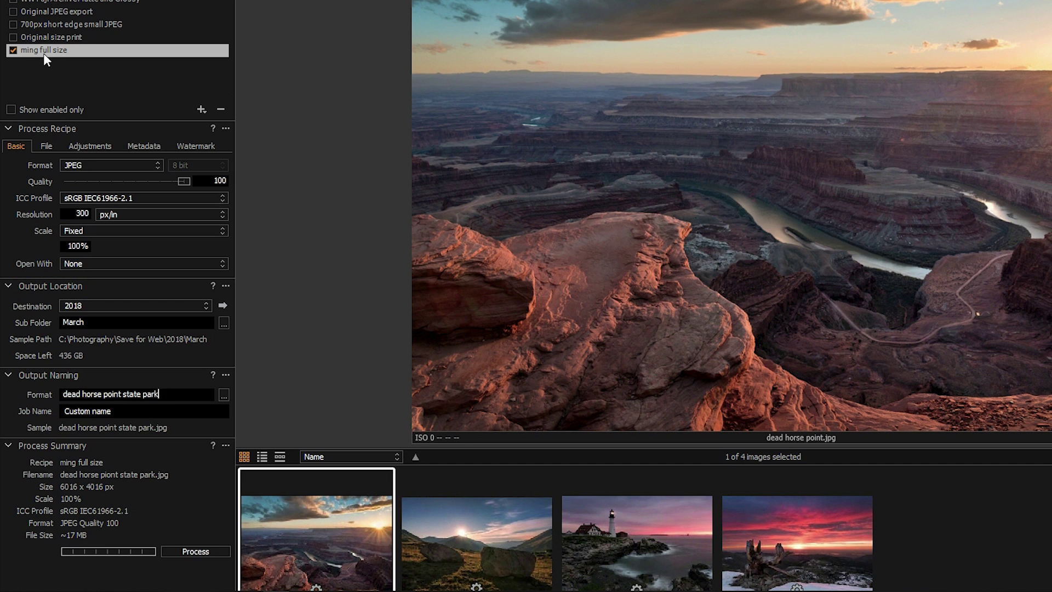
left_click(196, 550)
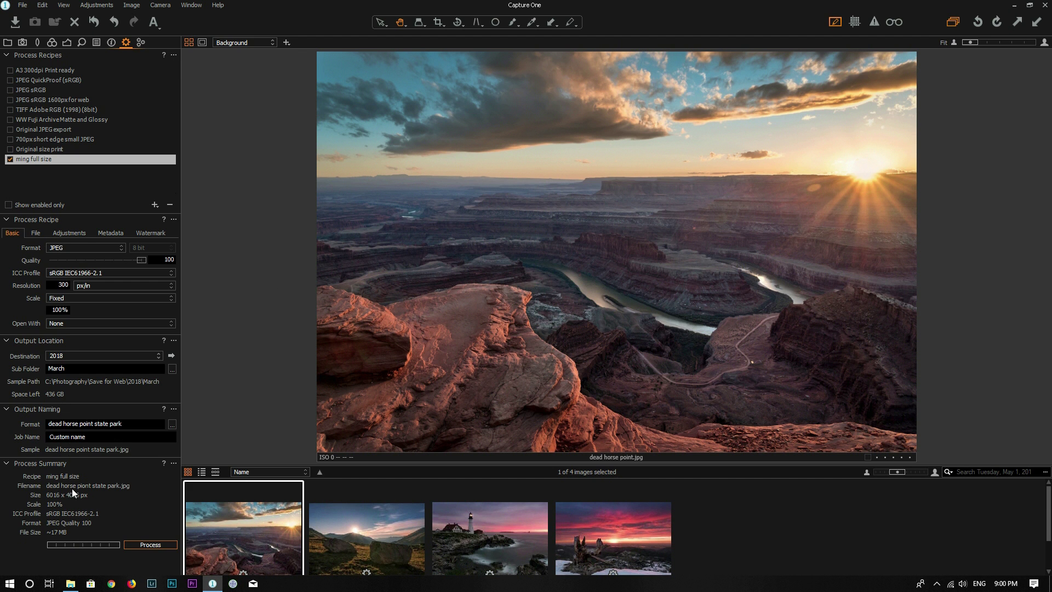
Switch to File Explorer, open the FullSize5 folder and check the detailed properties of the exported JPEG
left_click(70, 583)
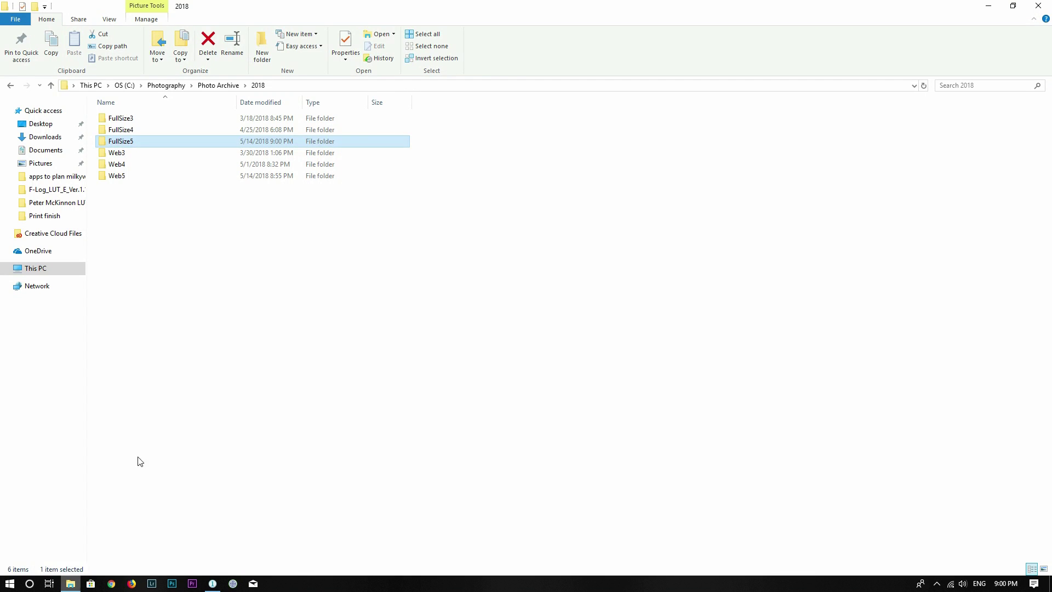
double_click(125, 142)
left_click(131, 137)
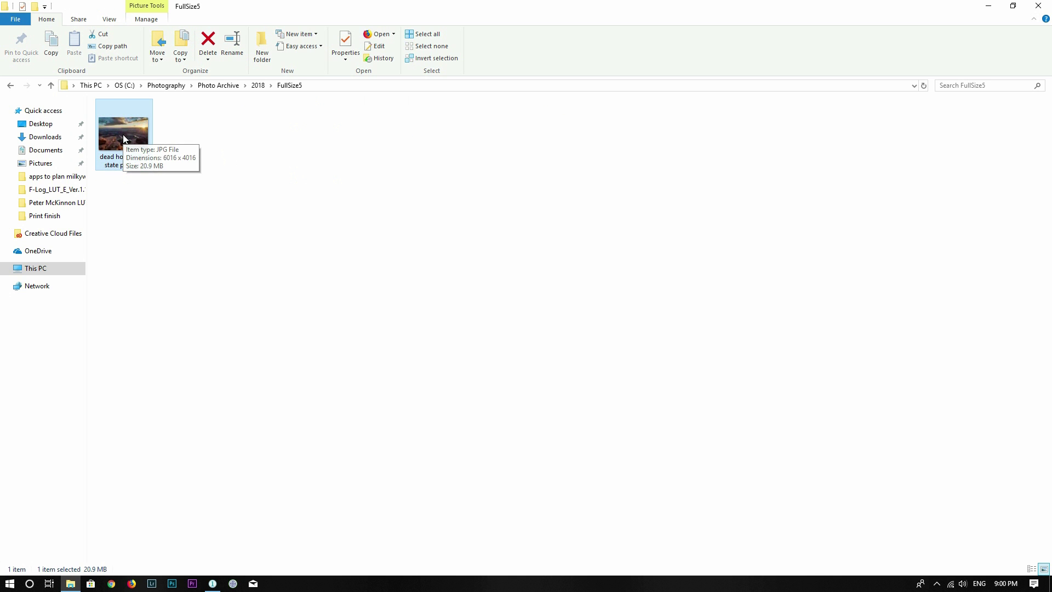
right_click(123, 134)
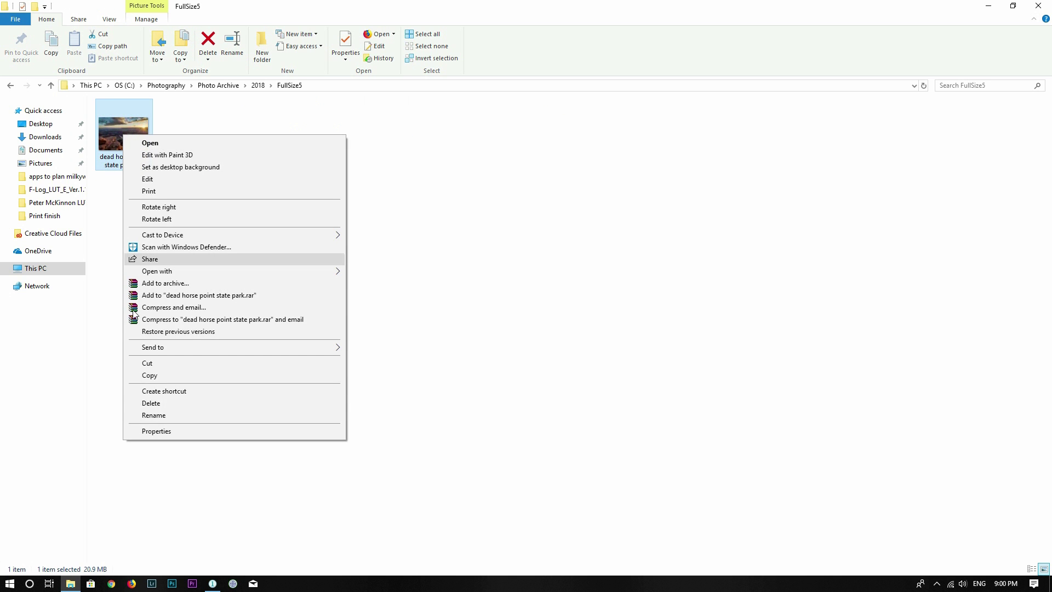
left_click(153, 430)
left_click(198, 163)
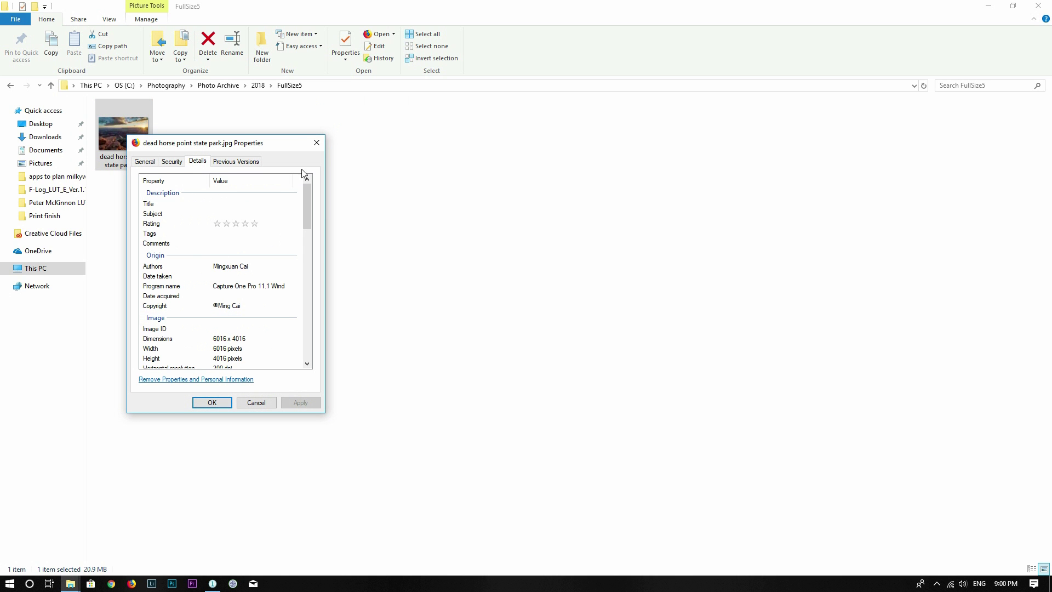
left_click(317, 142)
Switch back to Capture One, add a process recipe named "Ming smaller size" and disable the "ming full size" recipe
key("alt+Tab")
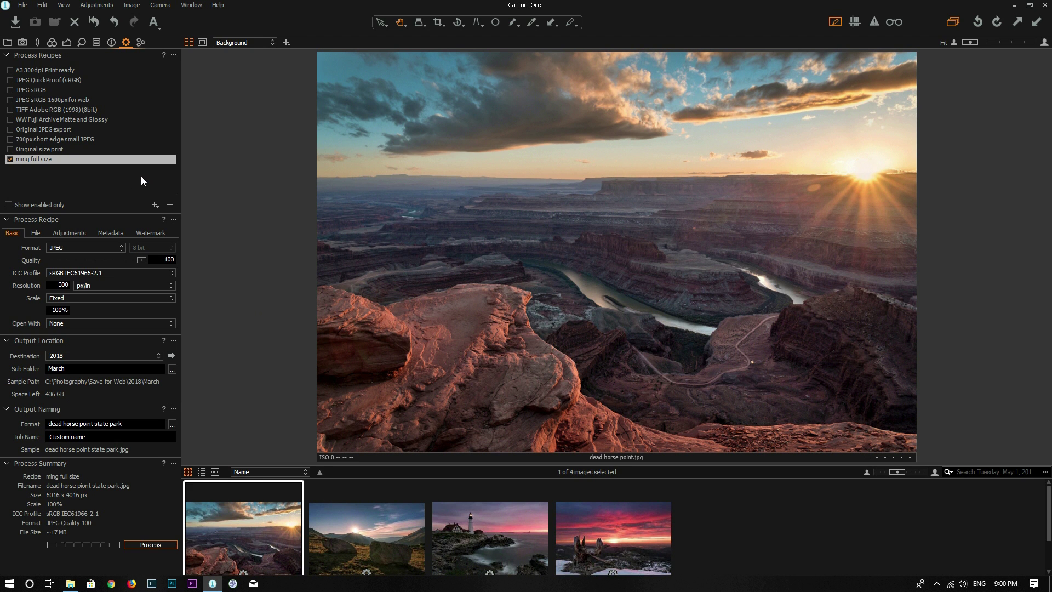
left_click(154, 205)
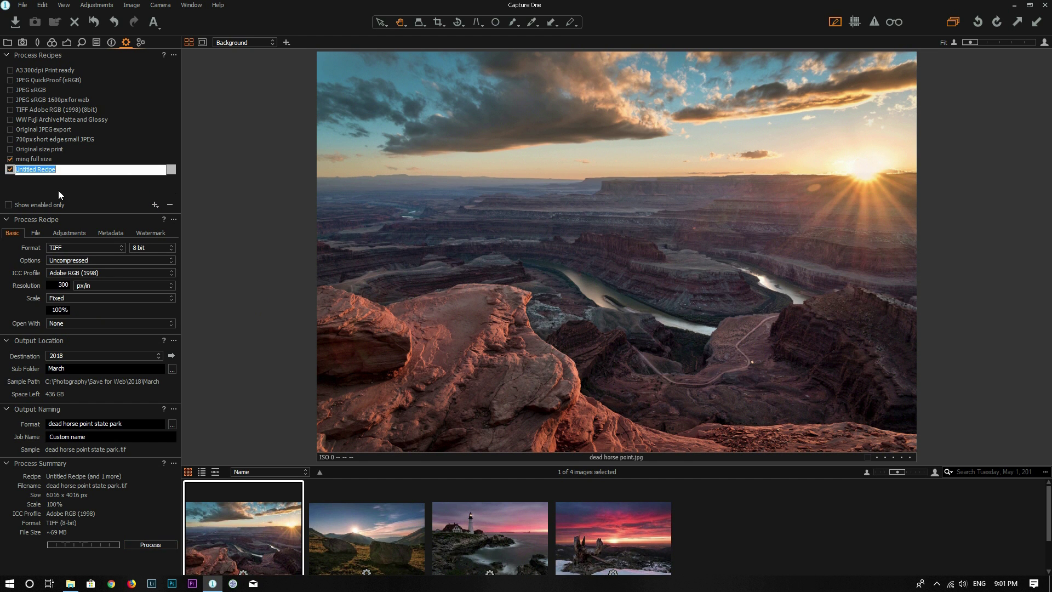
type("Ming smaller size")
key("Return")
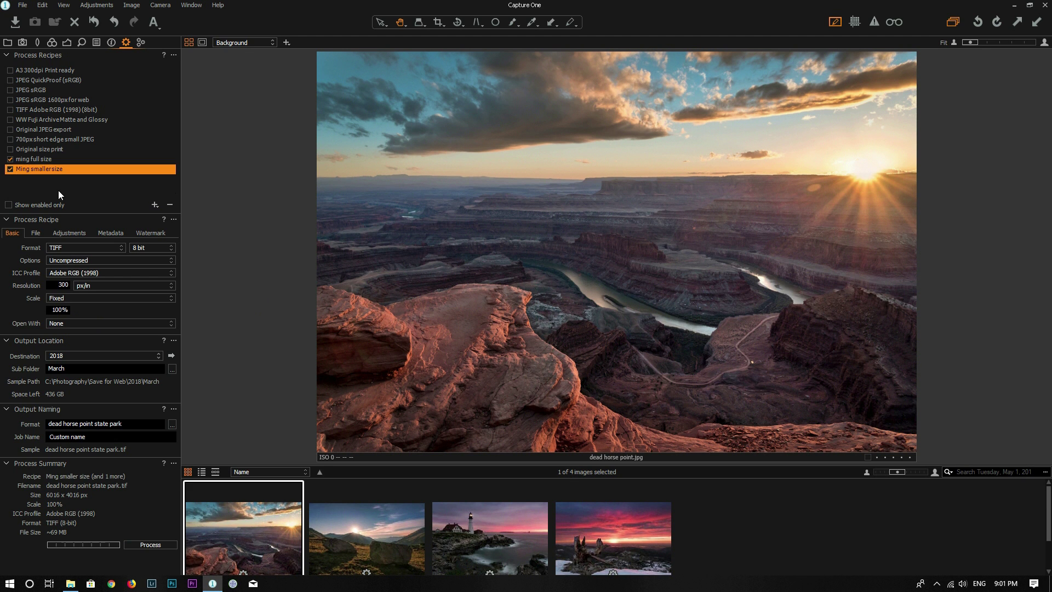
left_click(10, 158)
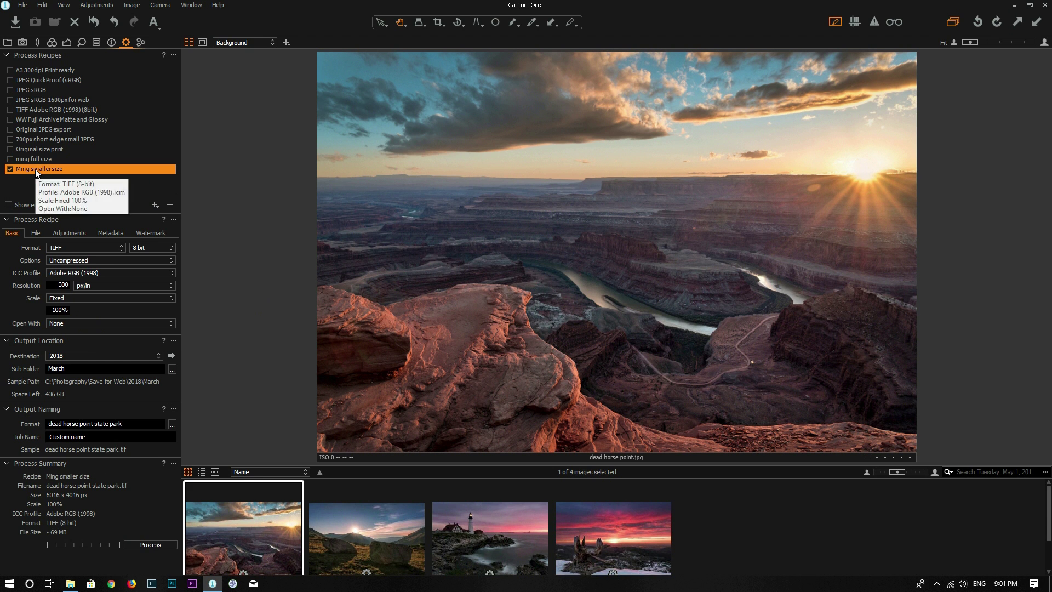
Set the new recipe's format to JPEG and its ICC profile to sRGB IEC61966-2.1
left_click(64, 245)
left_click(64, 259)
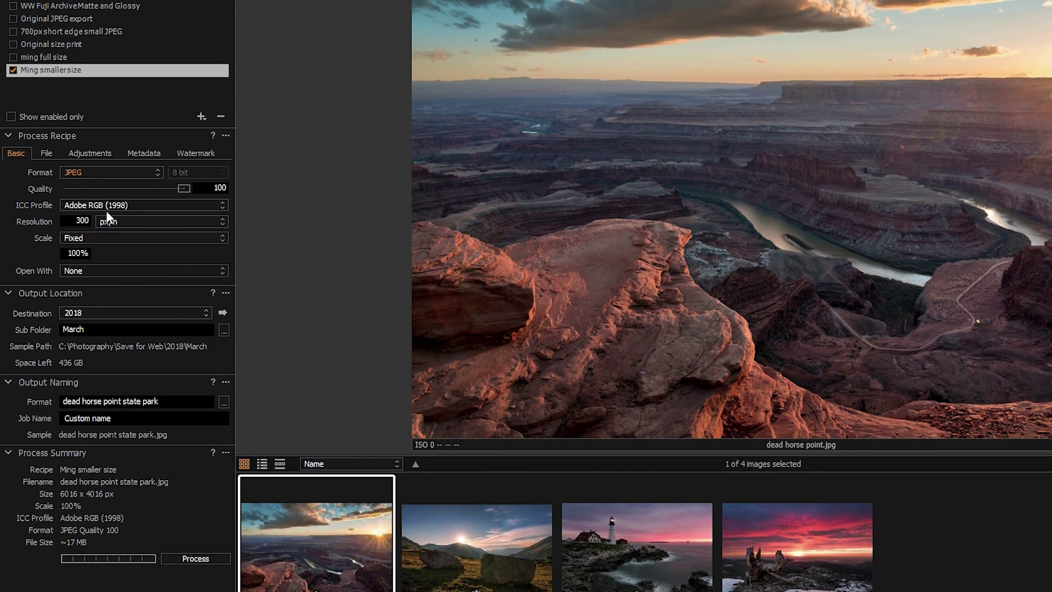
left_click(113, 206)
left_click(114, 275)
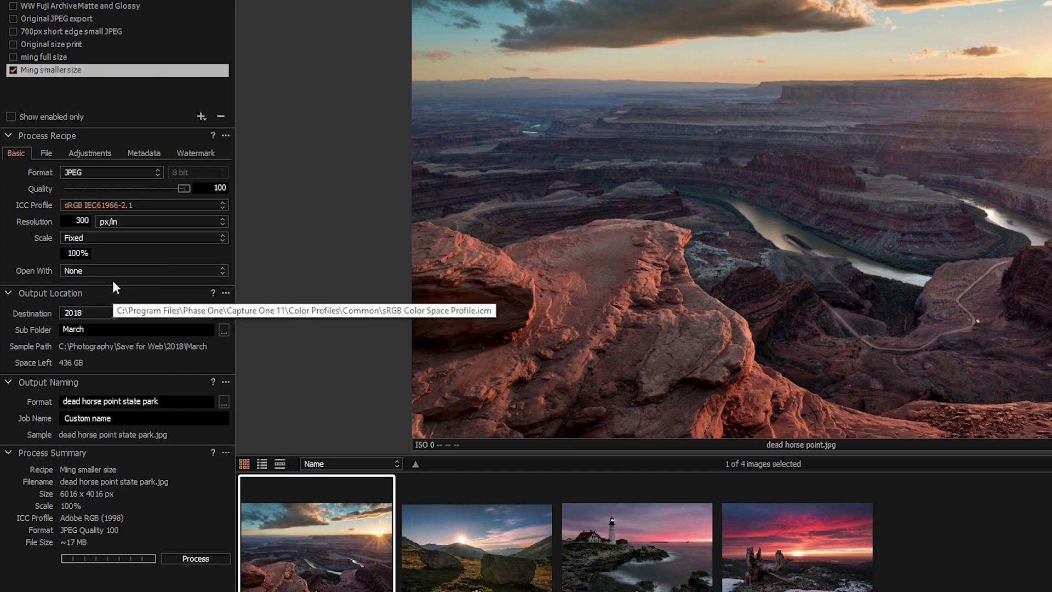
Scale the smaller-size recipe's output by Short Edge to 700 px
left_click(103, 236)
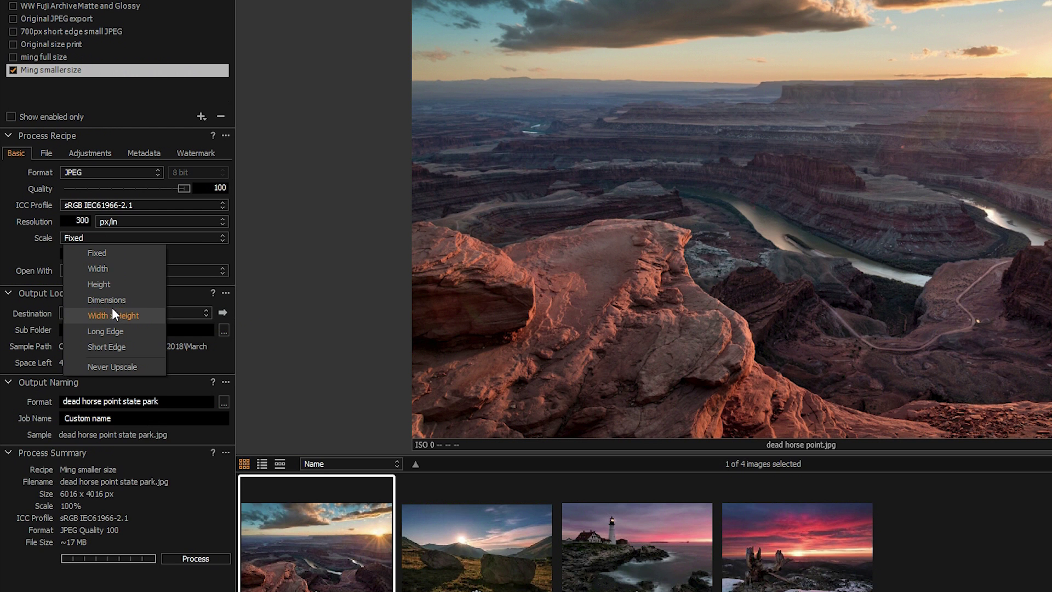
left_click(106, 348)
type("5")
type("700")
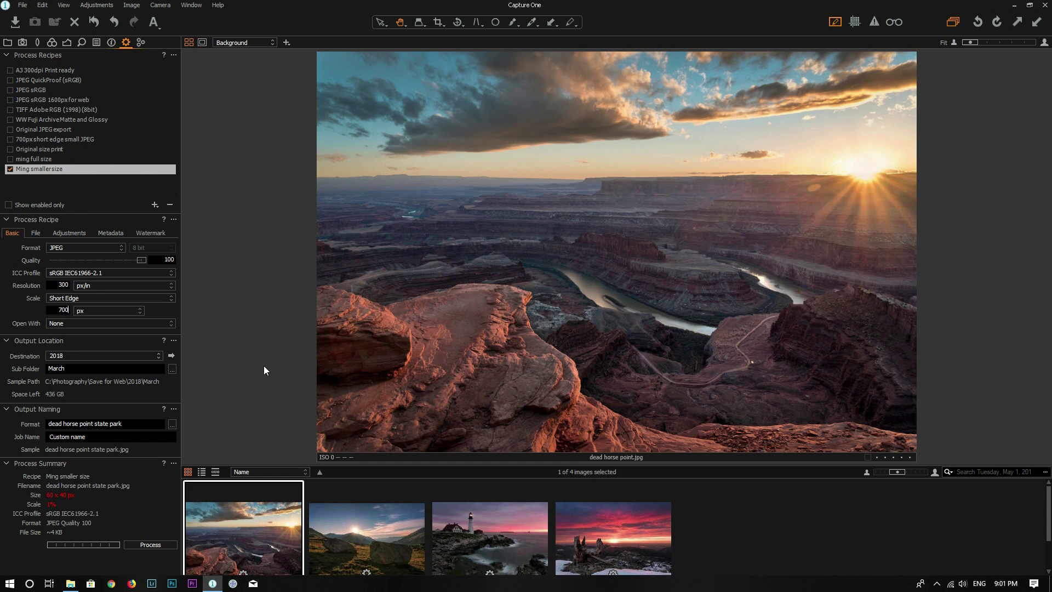
Set the smaller-size recipe's root folder to Web5 inside the 2018 folder of Photo Archive
left_click(36, 233)
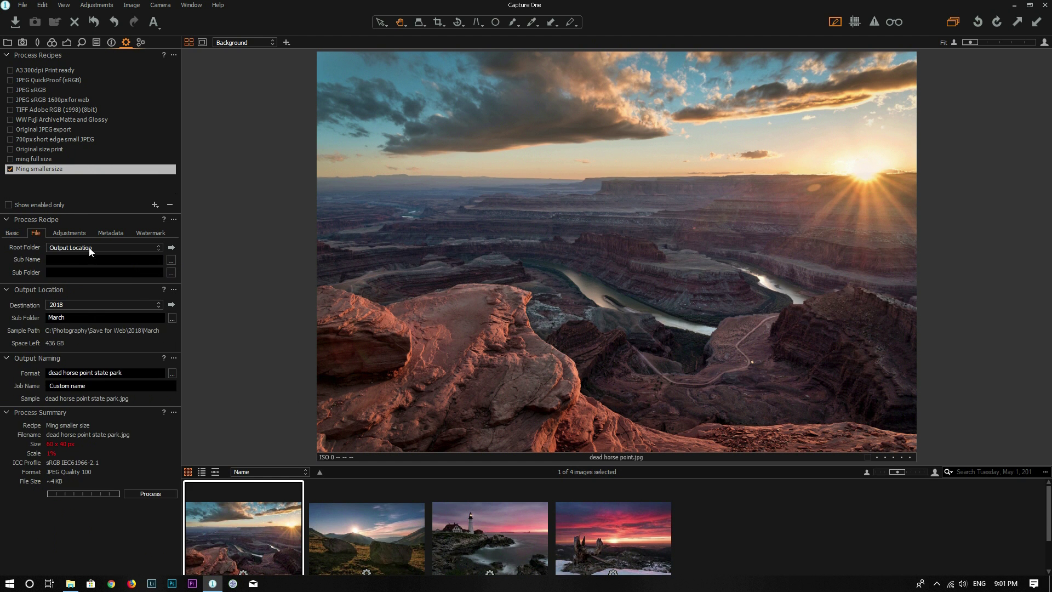
left_click(89, 248)
left_click(86, 287)
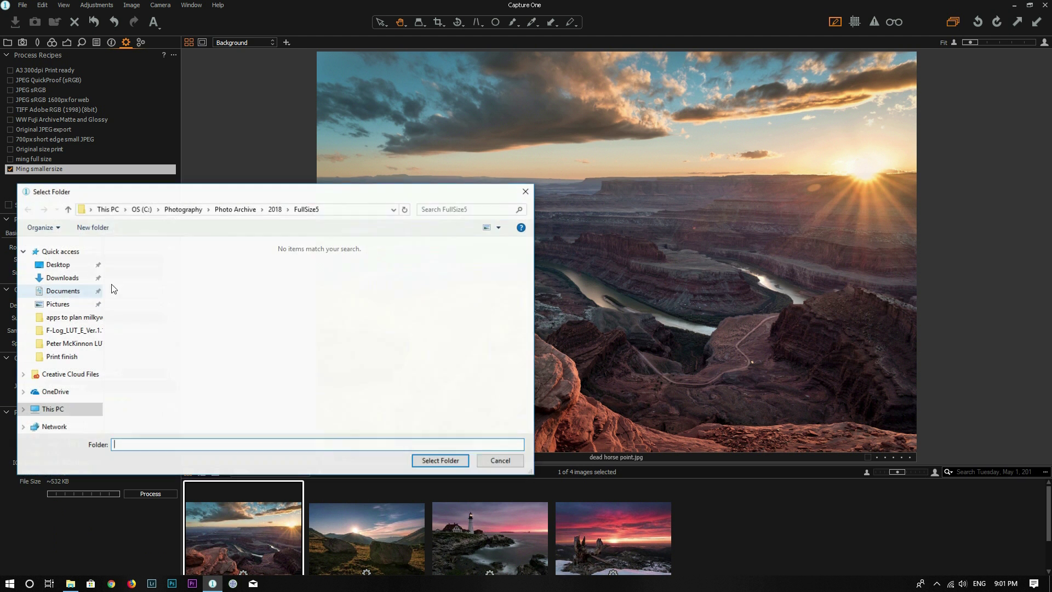
left_click(275, 209)
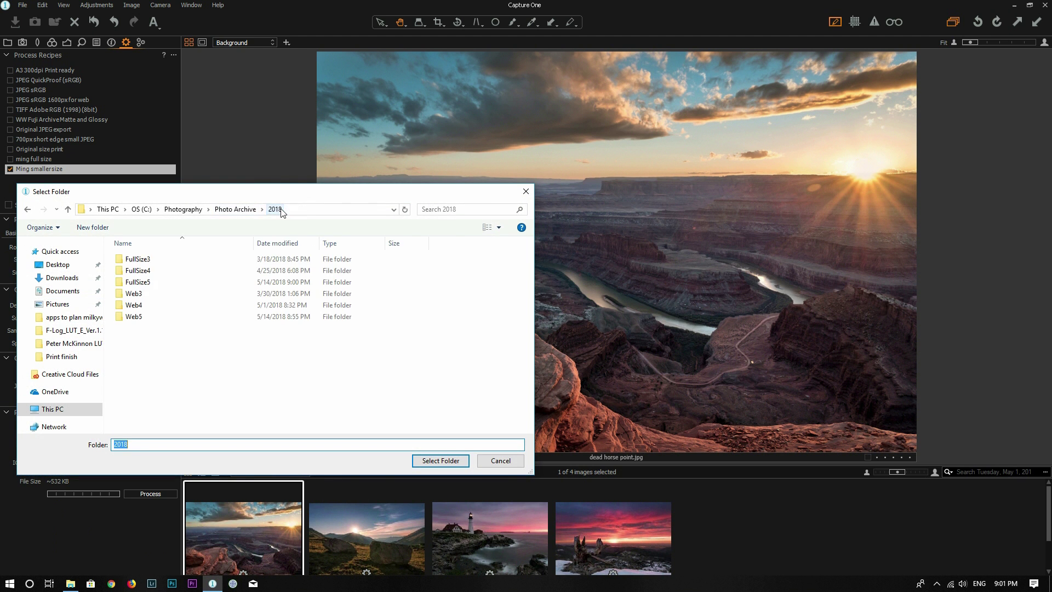
double_click(134, 318)
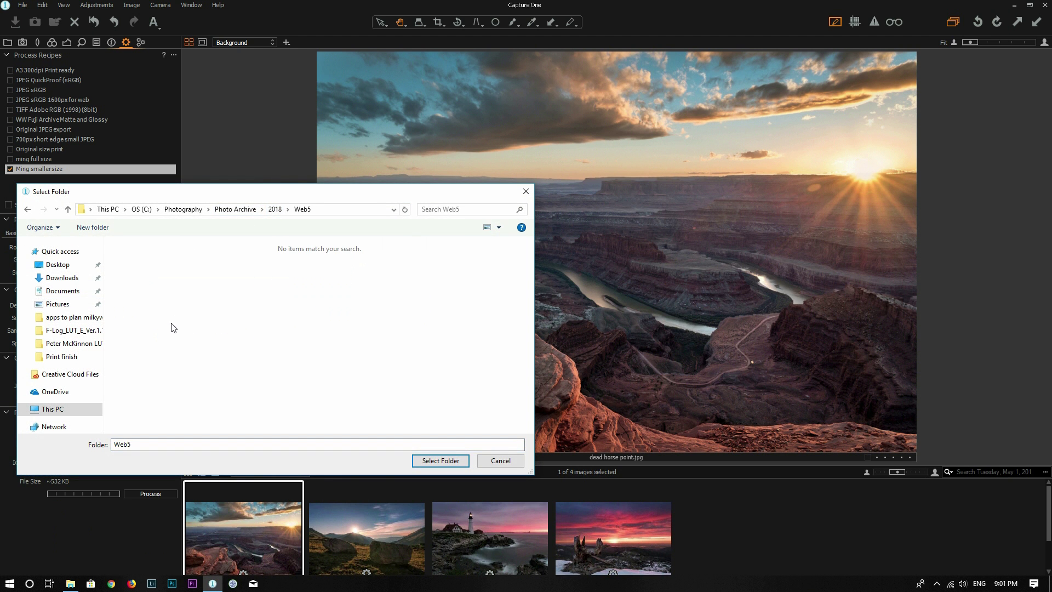
left_click(442, 461)
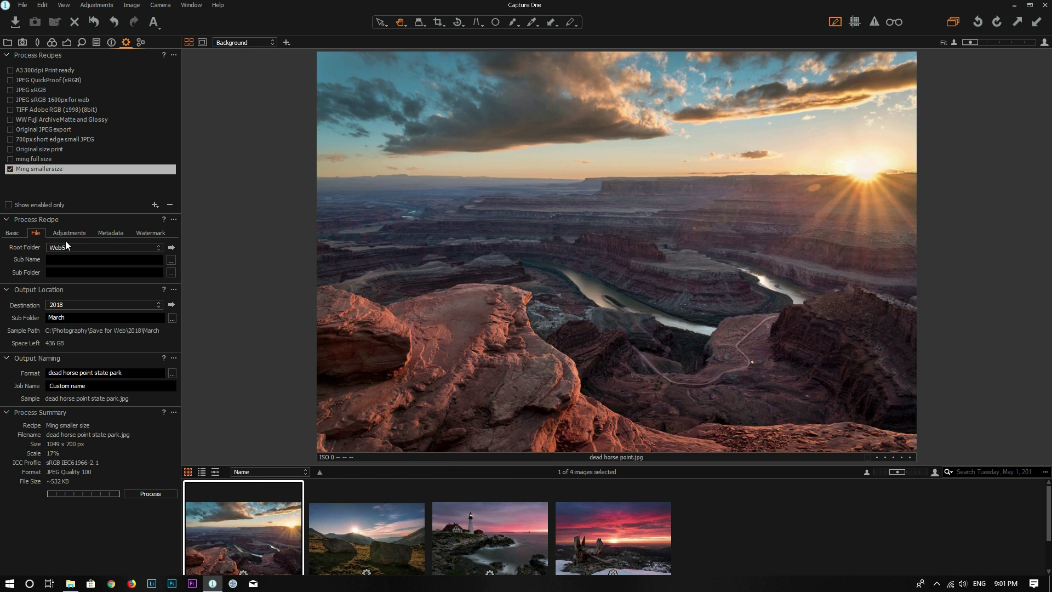
Set the smaller-size recipe's sharpening to Output Sharpening for Screen
left_click(69, 233)
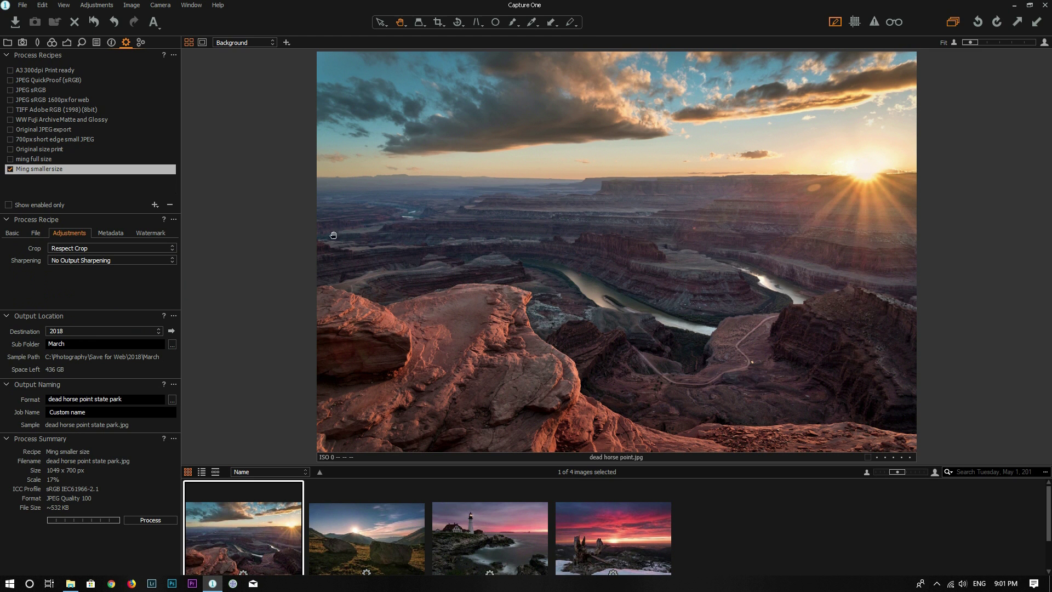
left_click(96, 263)
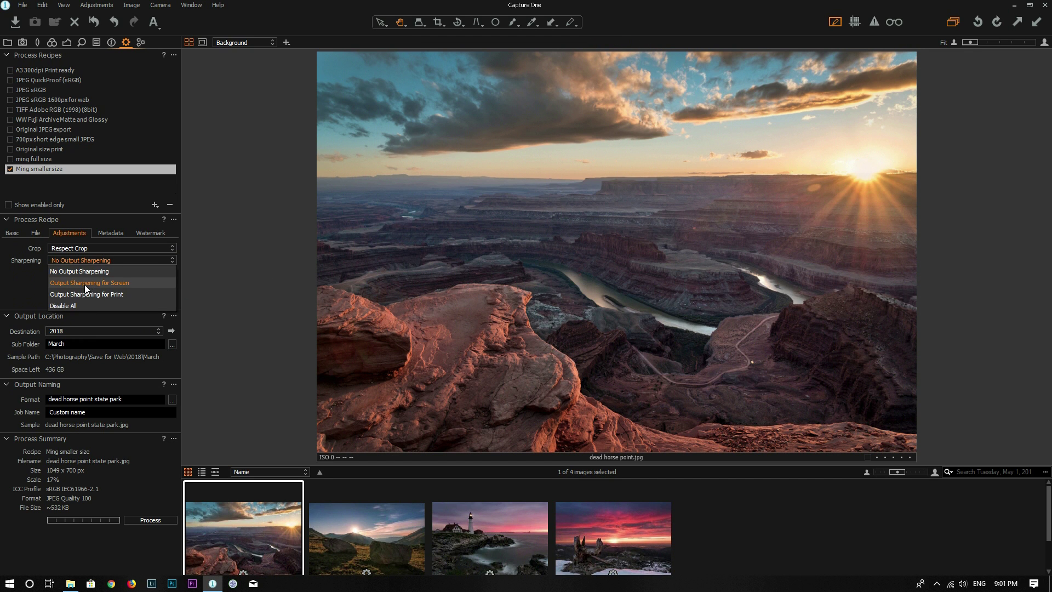
left_click(85, 283)
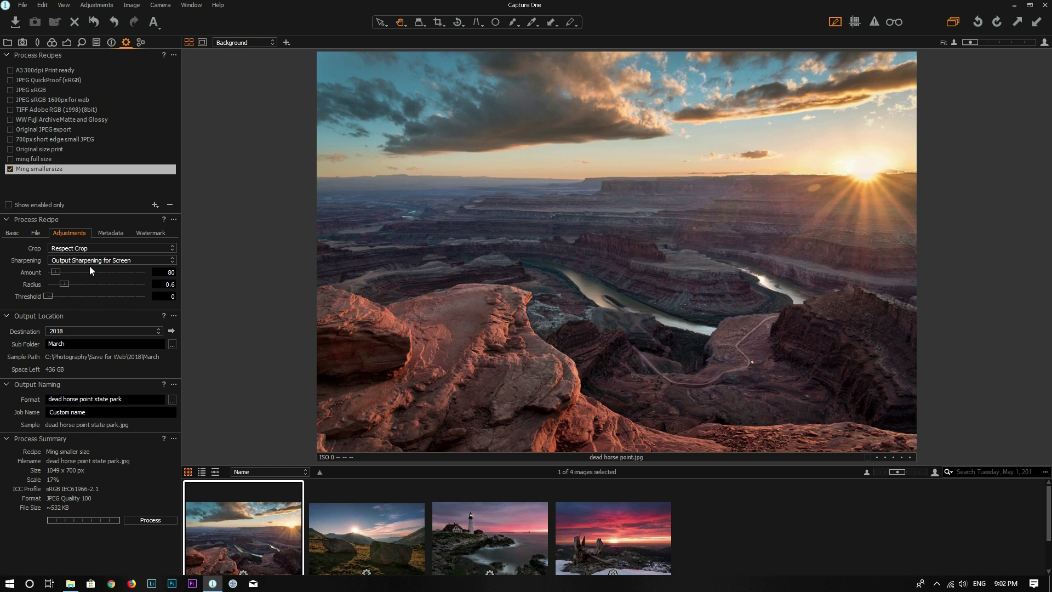
Review the smaller-size recipe's metadata, watermark and basic settings, and process the selected image with it
left_click(107, 229)
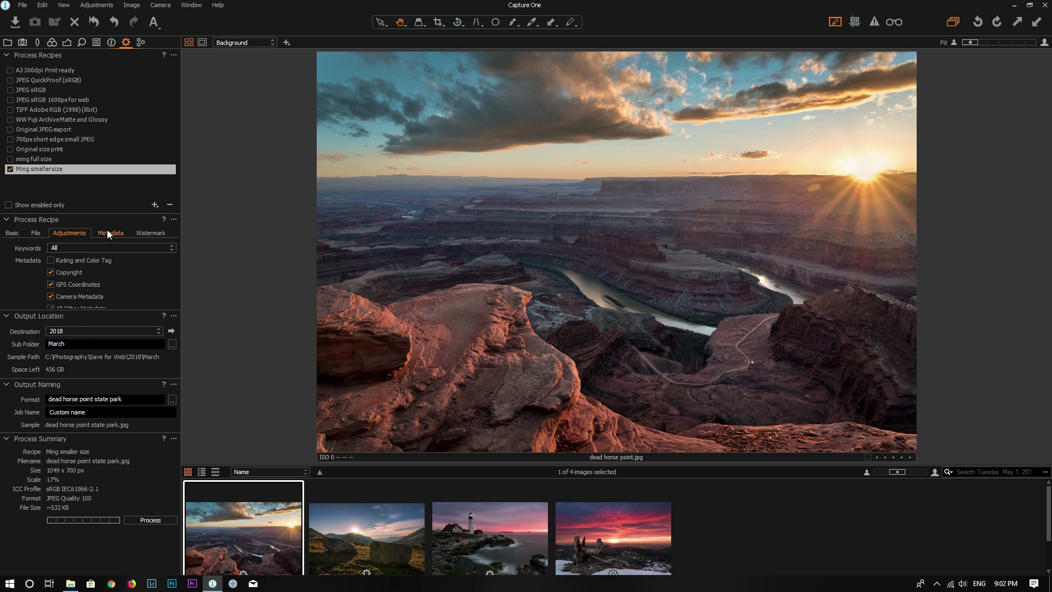
left_click(153, 232)
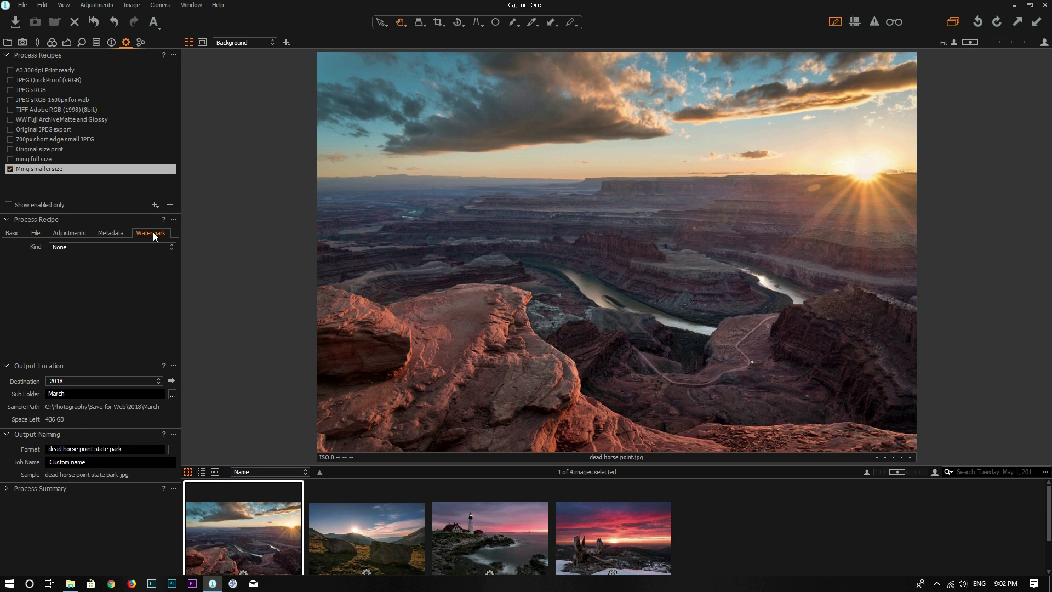
left_click(10, 234)
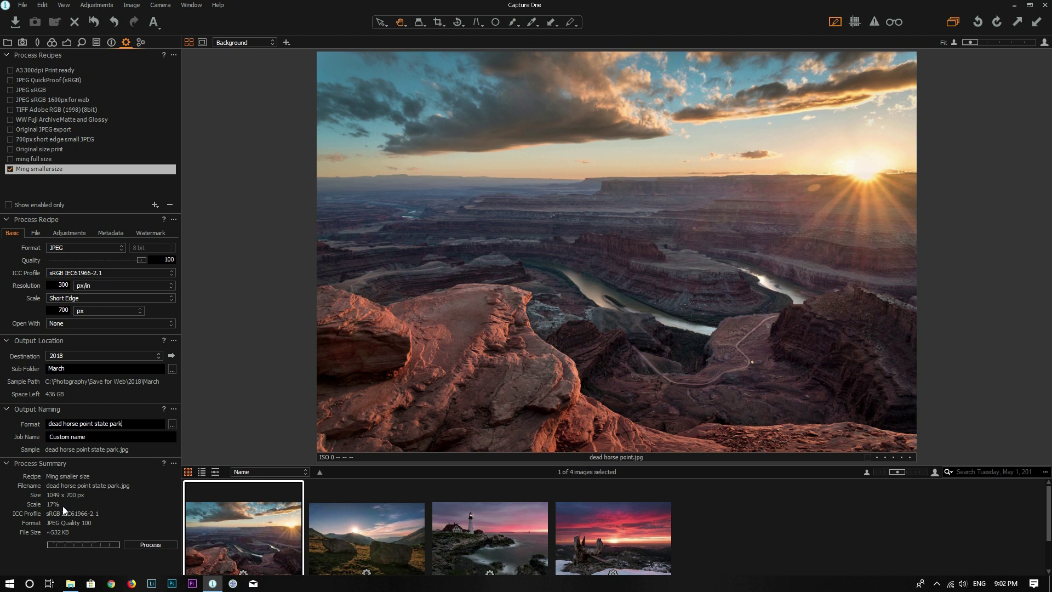
left_click(153, 545)
Switch to File Explorer, open the Web5 folder in 2018 and check the detailed properties of the exported JPEG
left_click(74, 586)
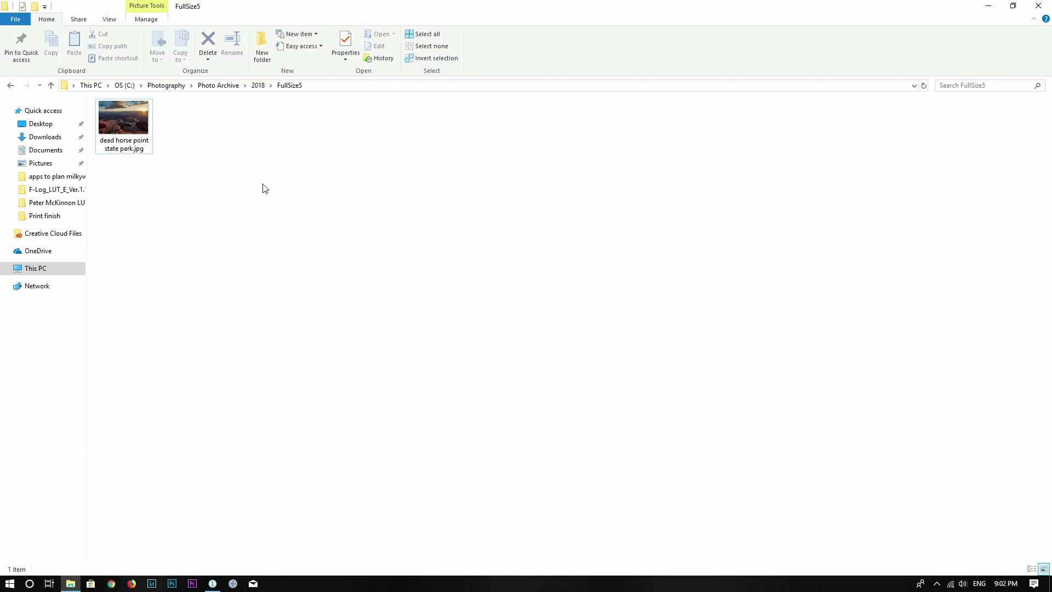
left_click(256, 86)
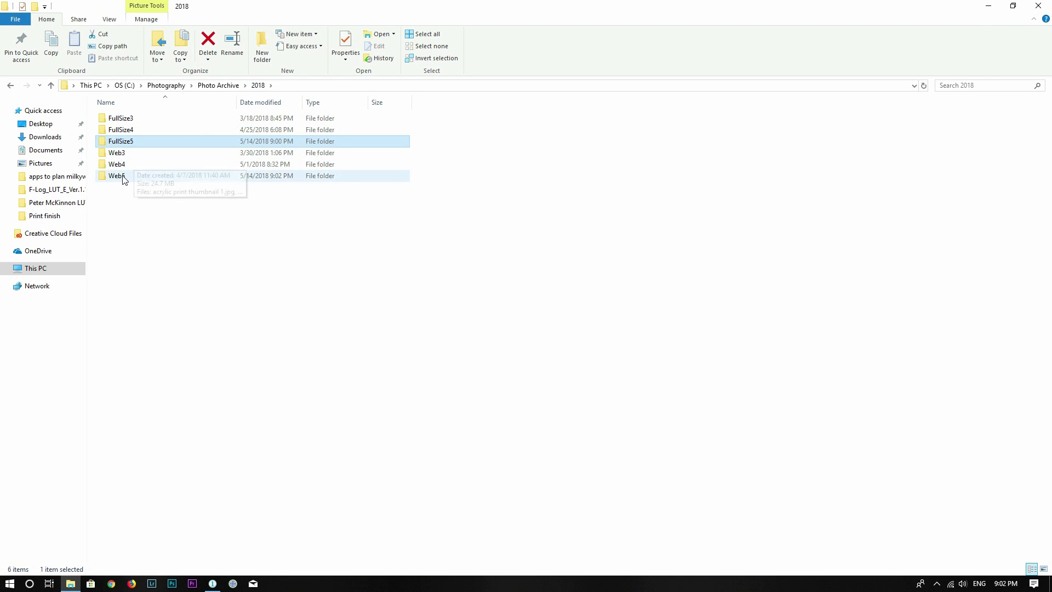
double_click(121, 176)
left_click(129, 129)
right_click(130, 129)
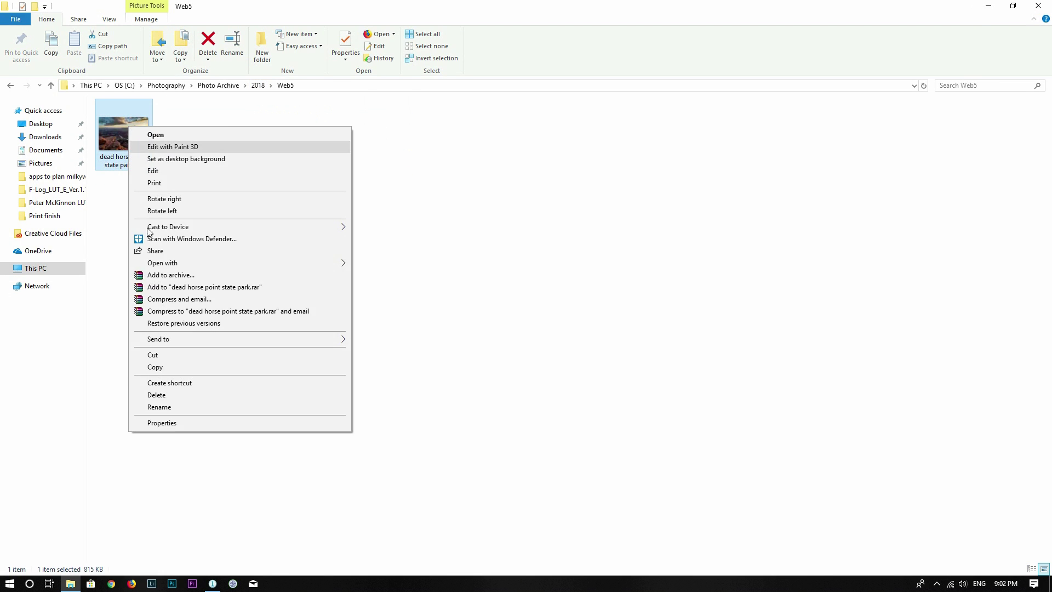
left_click(166, 423)
left_click(203, 154)
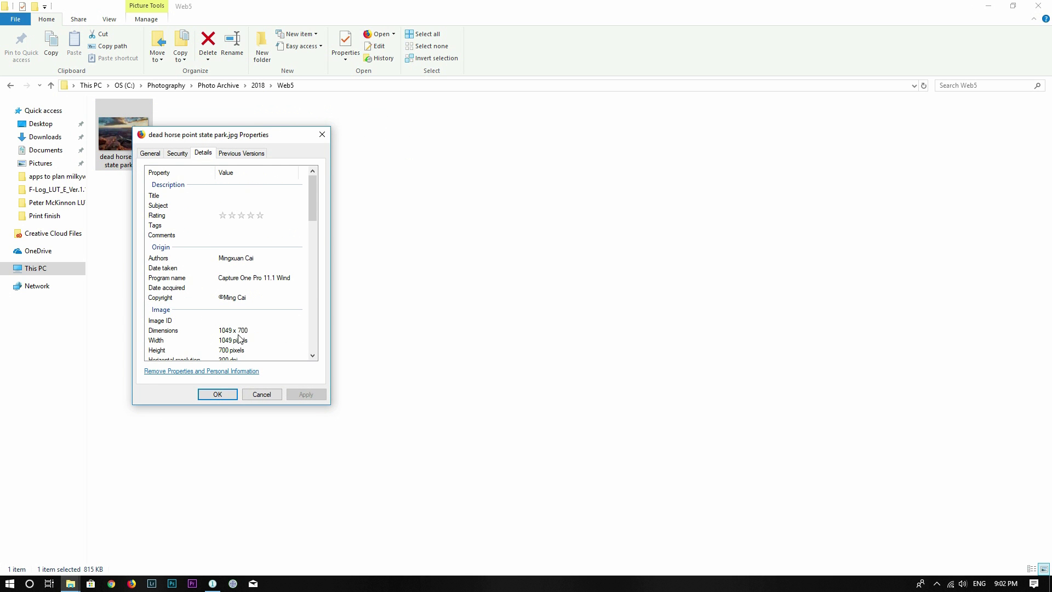
left_click(322, 135)
left_click(207, 275)
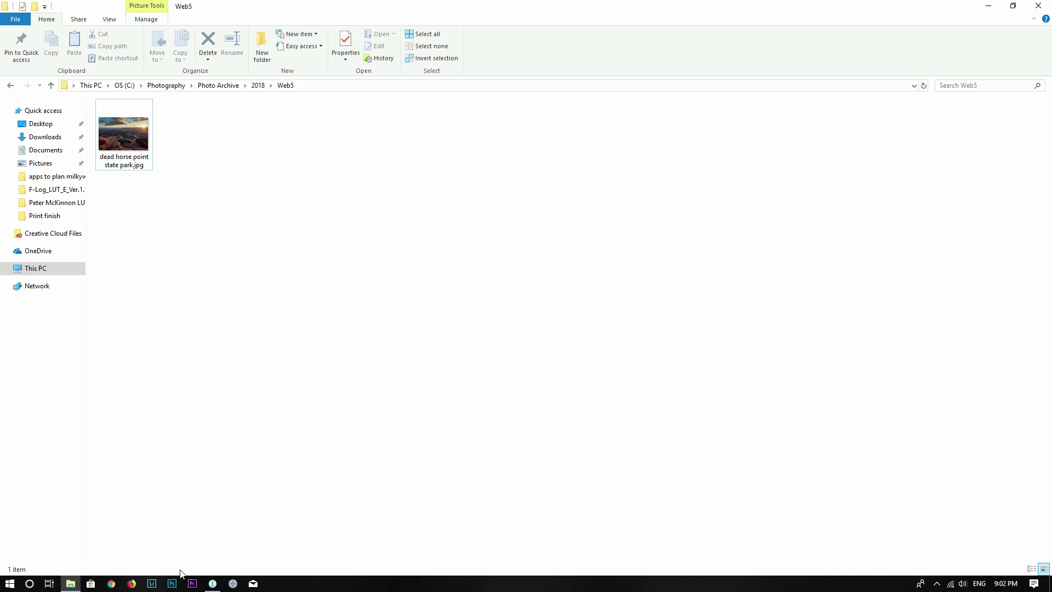
Switch to Capture One and select the moonrise image
left_click(213, 583)
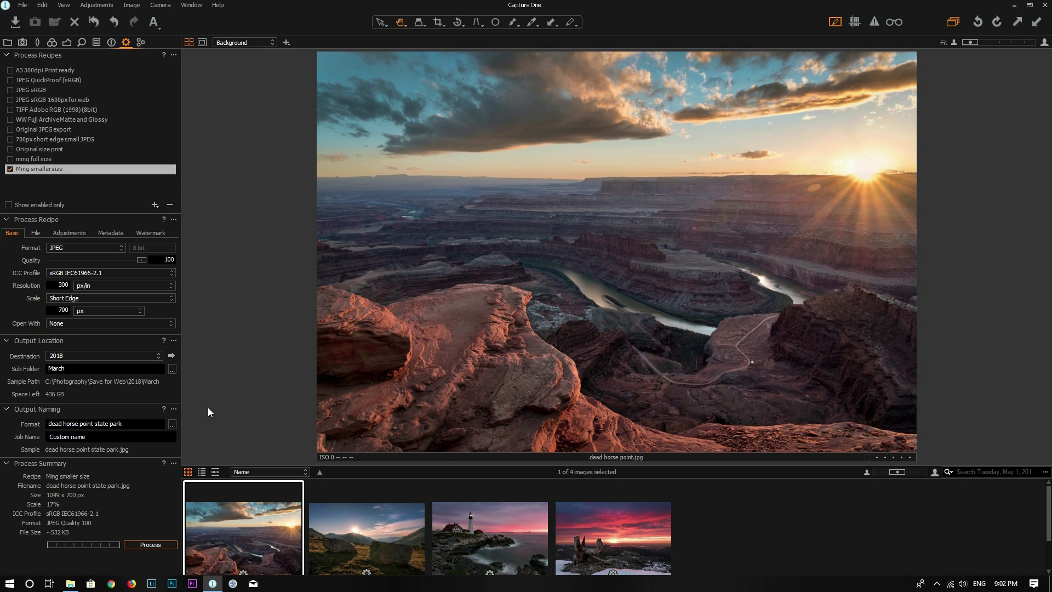
left_click(377, 534)
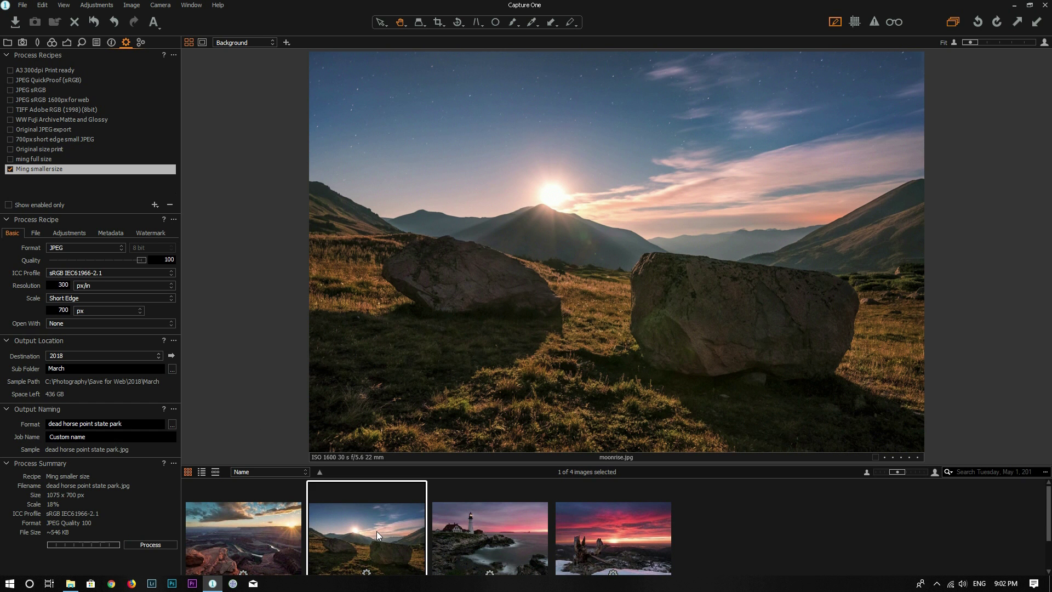
right_click(376, 540)
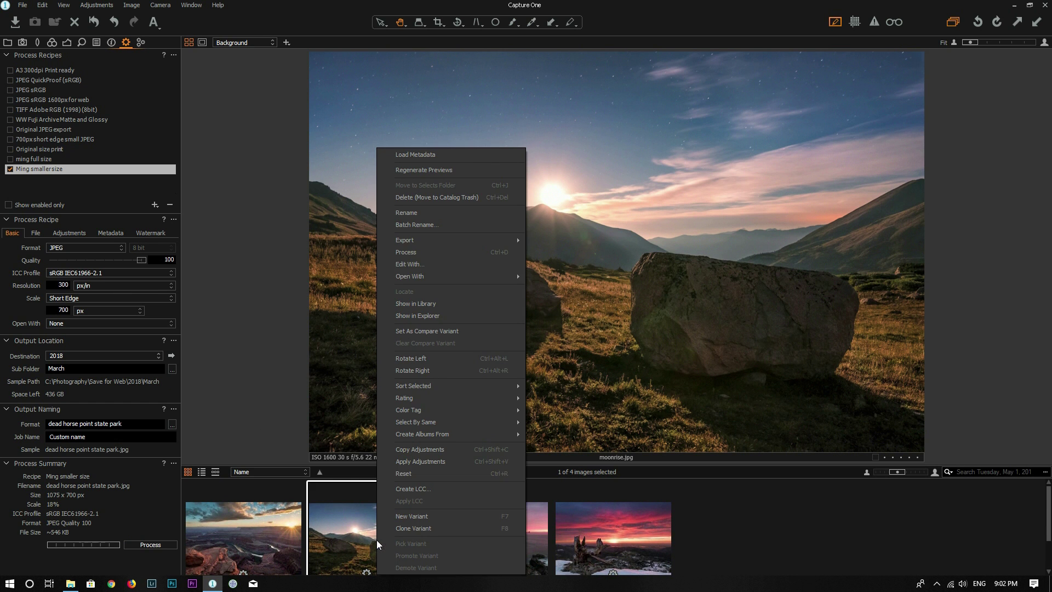
mouse_move(498, 240)
left_click(558, 242)
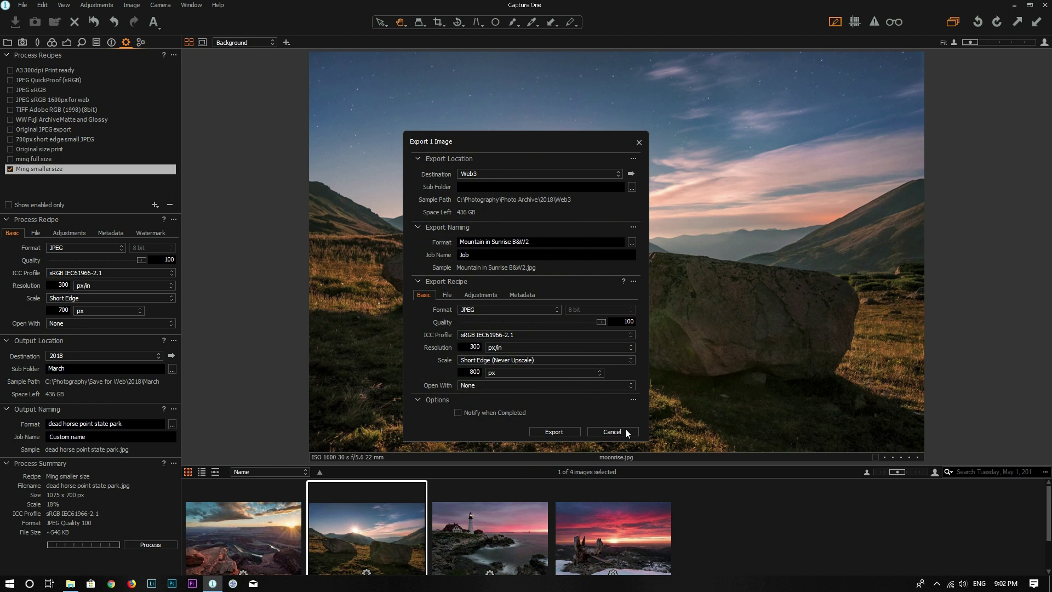
left_click(627, 431)
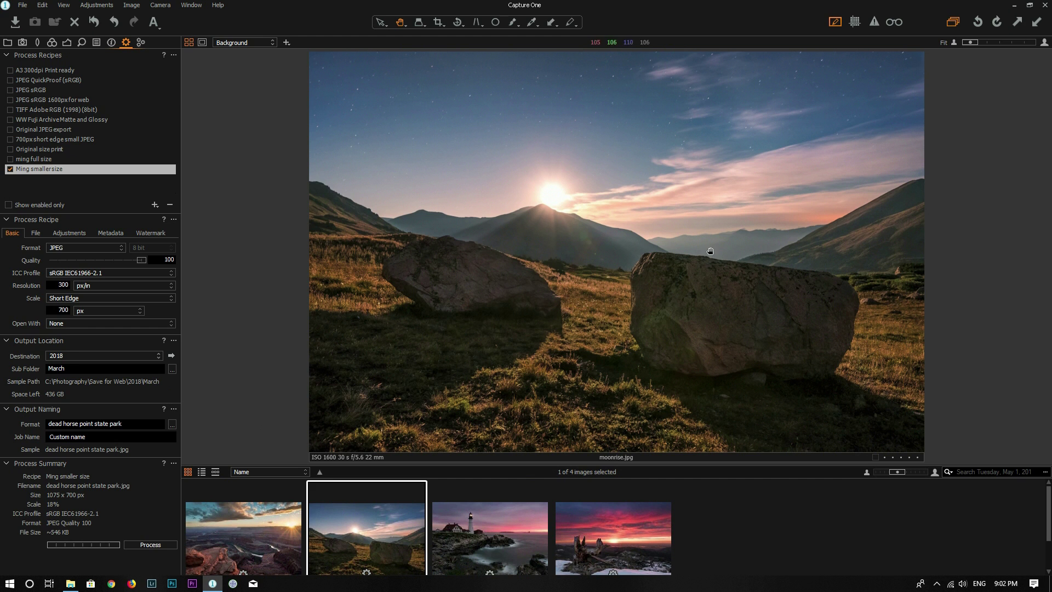
Enable the full-size recipe instead of the smaller-size one and process the moonrise image with it
left_click(11, 168)
left_click(9, 159)
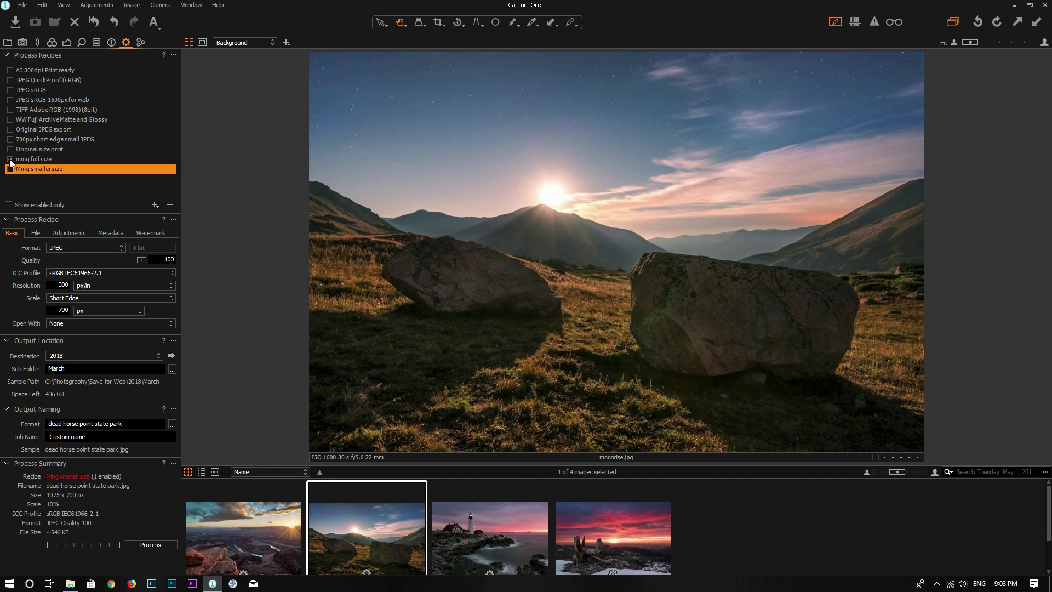
left_click(33, 159)
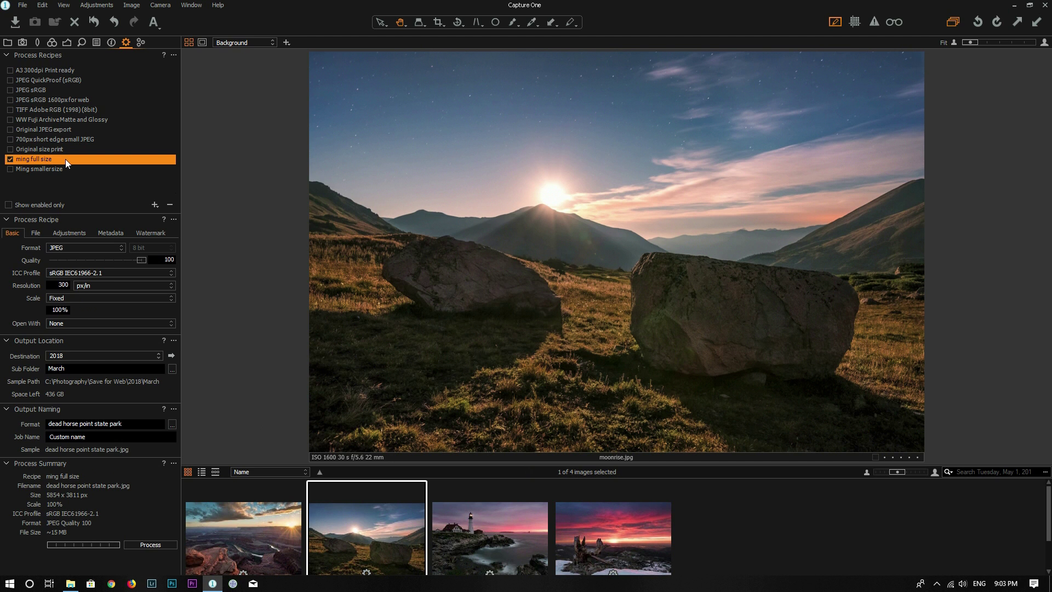
left_click(150, 544)
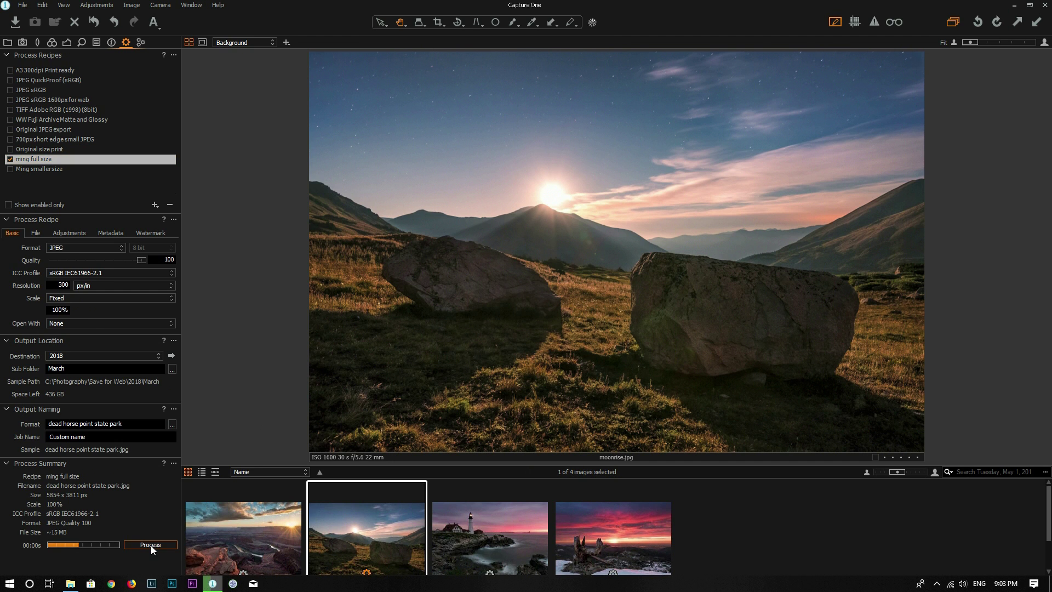
Set the output naming format to "colorado herman gulch" and process the moonrise image again at full size
triple_click(53, 425)
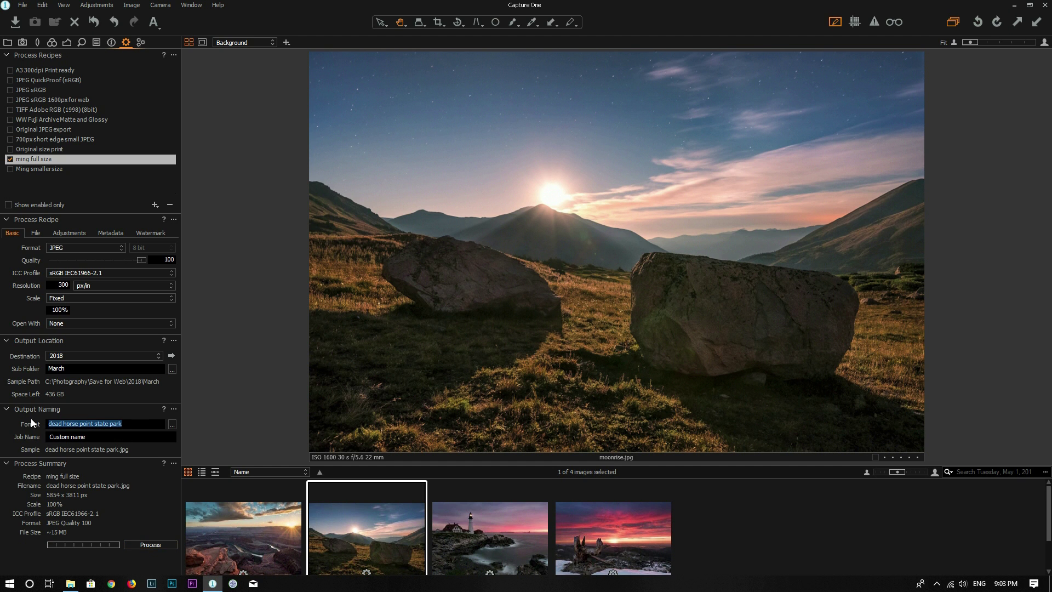
left_click(132, 425)
left_click_drag(142, 426, 24, 423)
key("BackSpace")
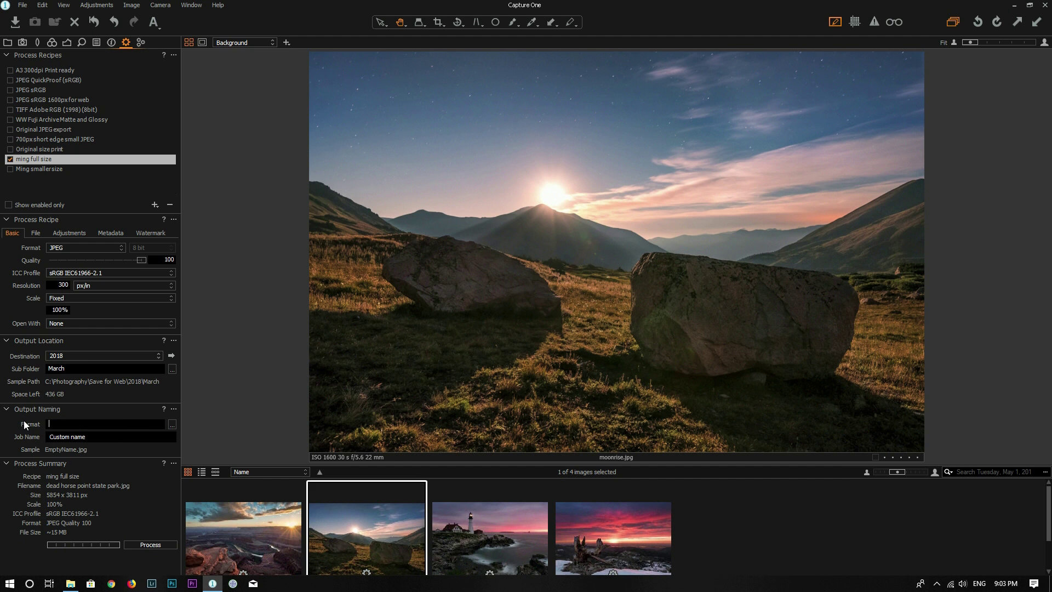
type("colorado herman gulch")
left_click(150, 543)
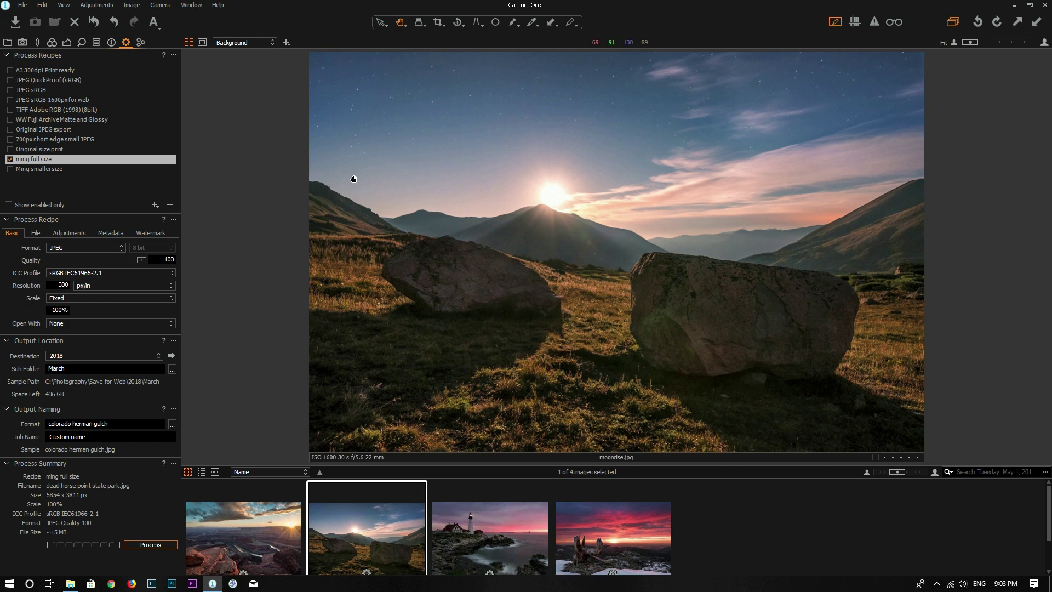
Switch to File Explorer, open the FullSize5 folder in 2018 and check the two exports of the moonrise image
left_click(70, 583)
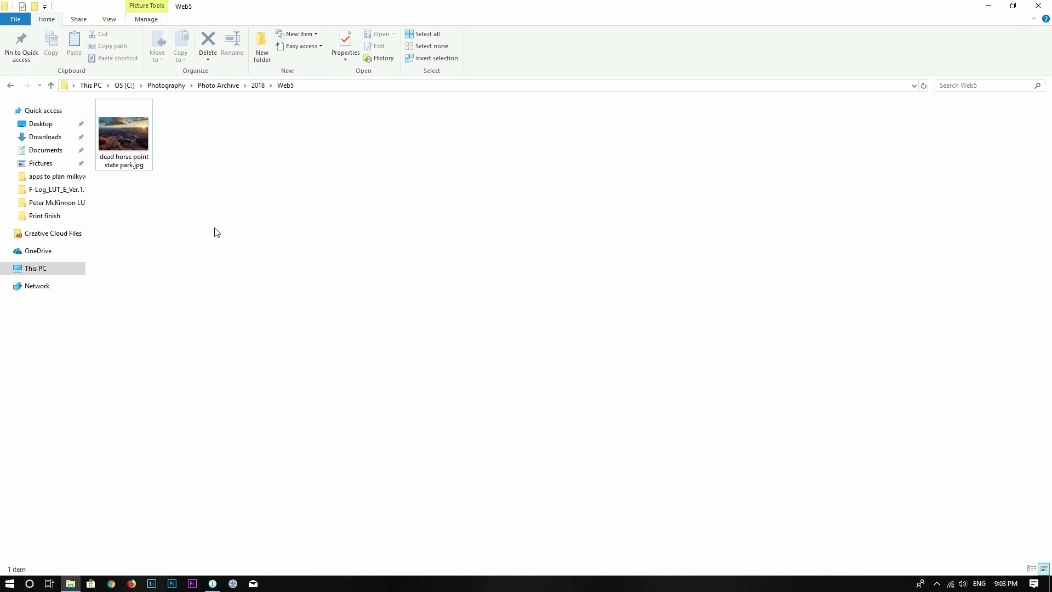
left_click(258, 86)
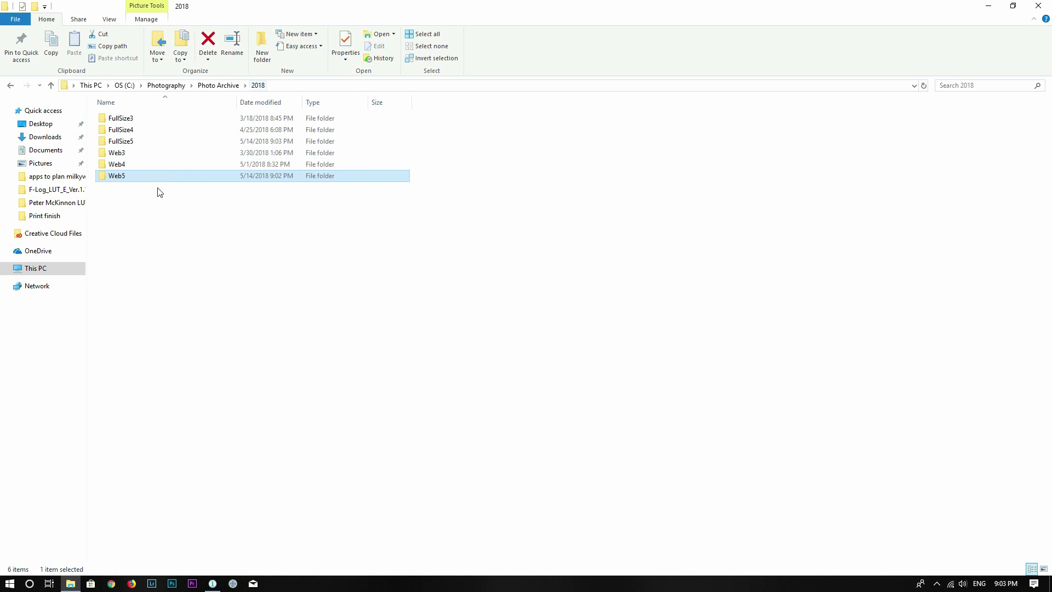
double_click(126, 142)
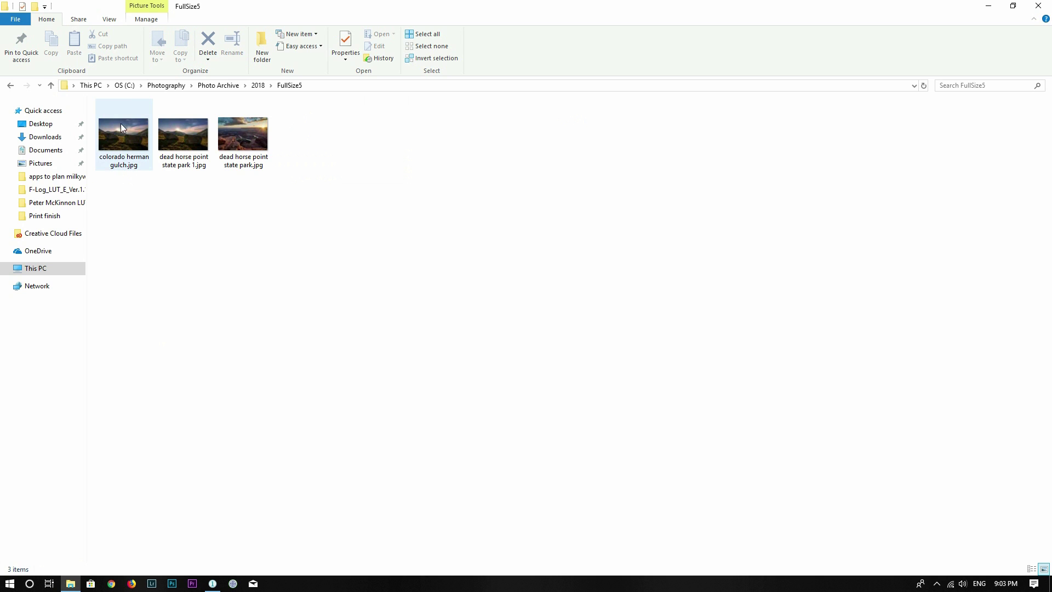
left_click(185, 137)
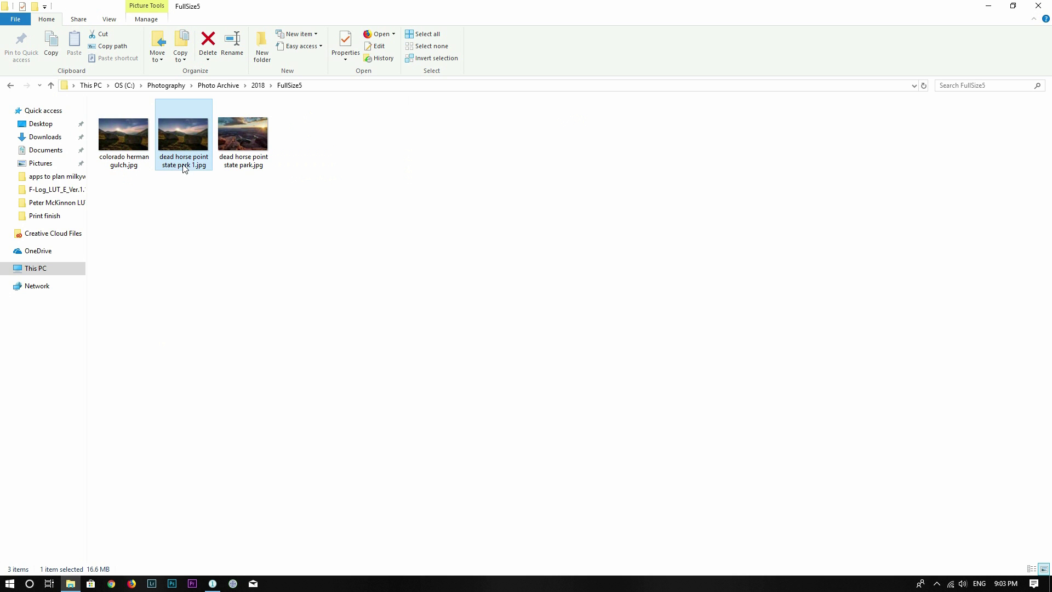
left_click(120, 138)
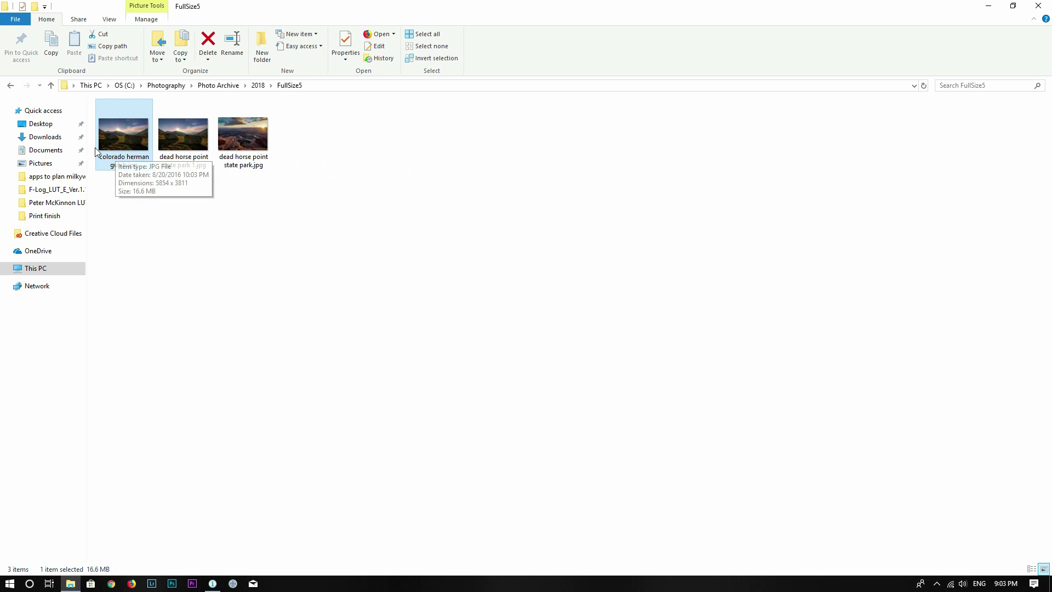
Switch to Capture One, enable the smaller-size recipe instead of the full-size one and process the moonrise image with it
left_click(213, 584)
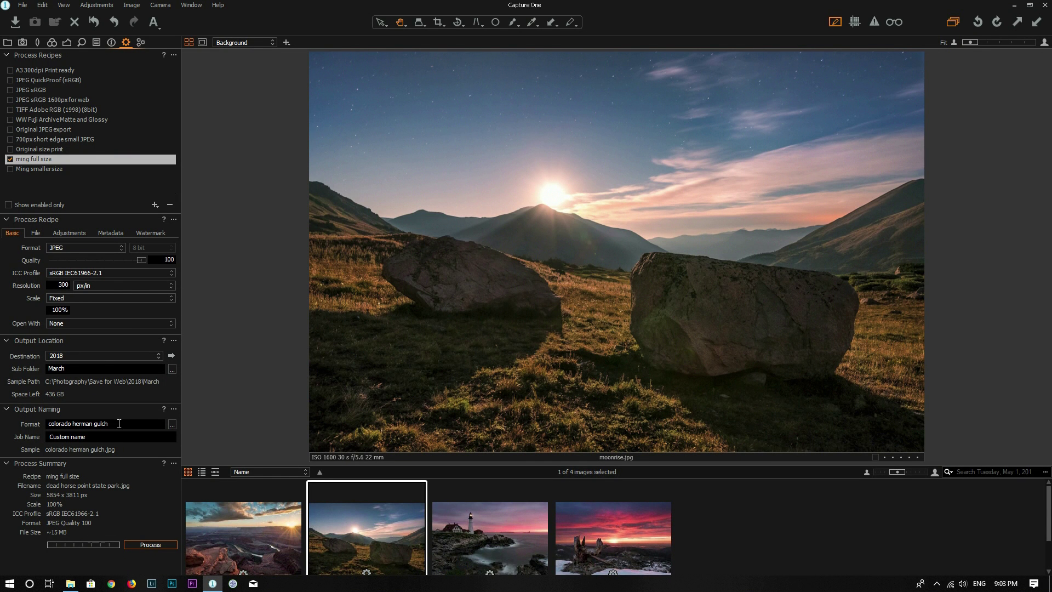
left_click_drag(122, 423, 28, 417)
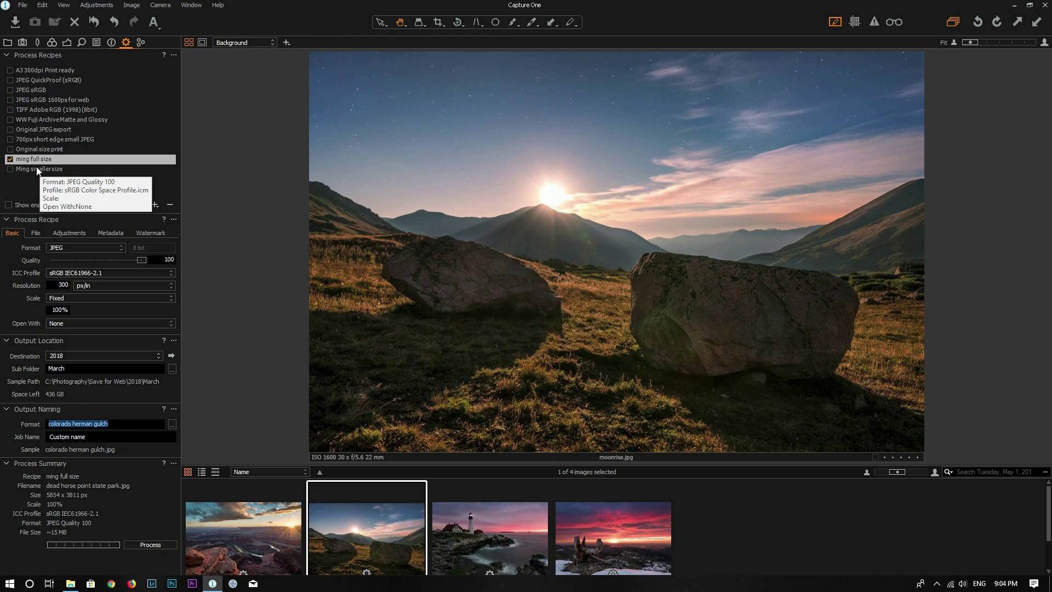
left_click(10, 159)
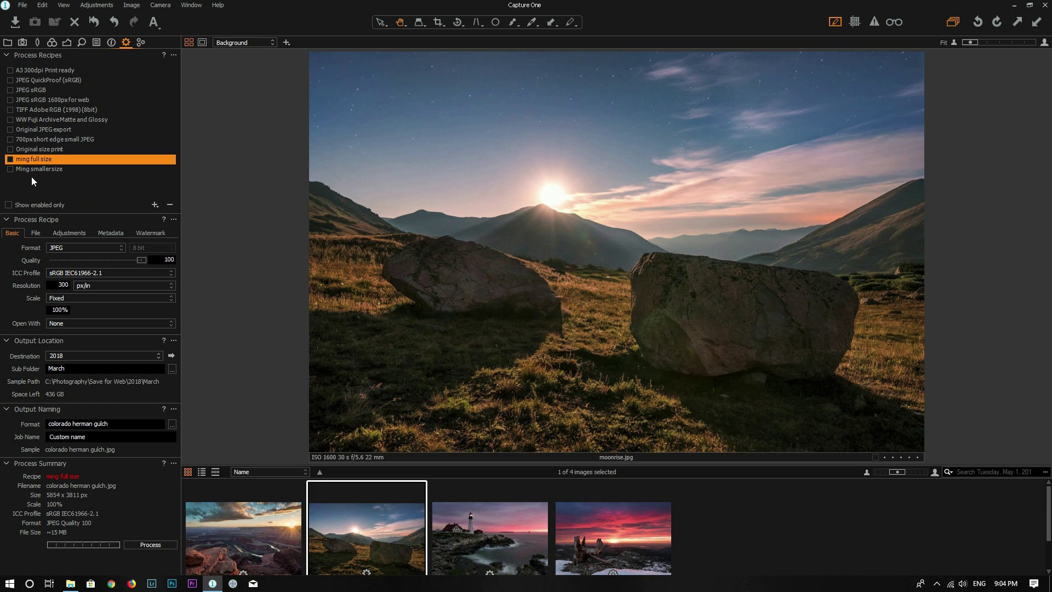
left_click(28, 169)
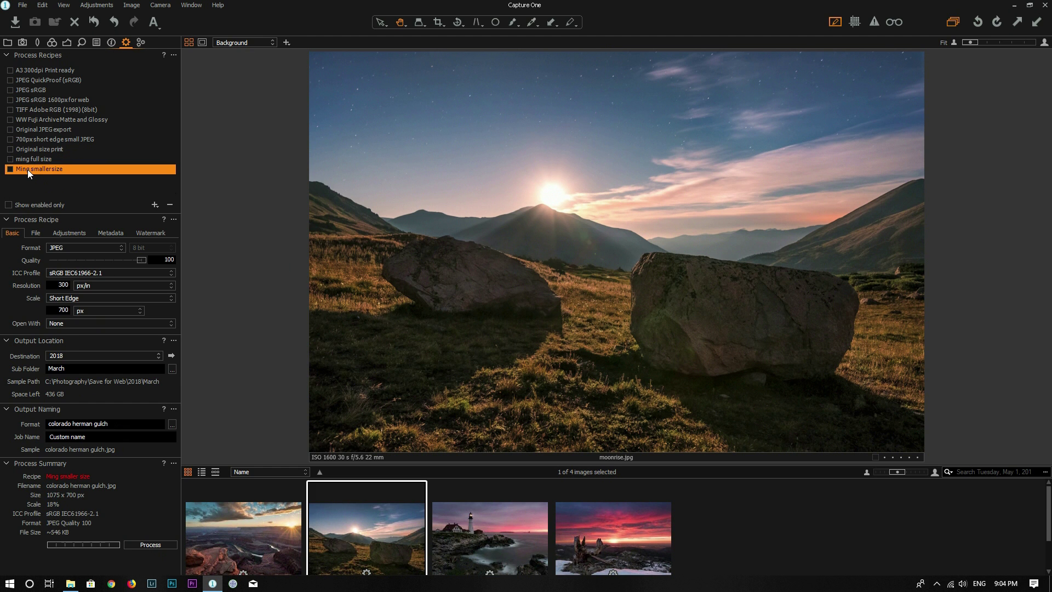
left_click(10, 170)
left_click(148, 545)
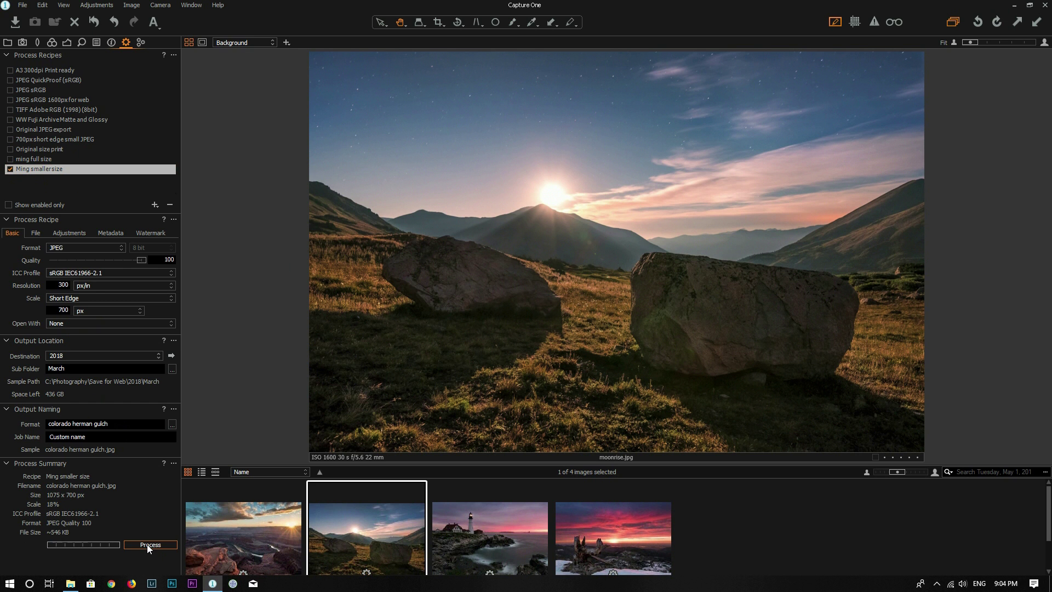
Switch to File Explorer, open the Web5 folder in 2018 and check the smaller export of the moonrise image
left_click(71, 584)
left_click(232, 284)
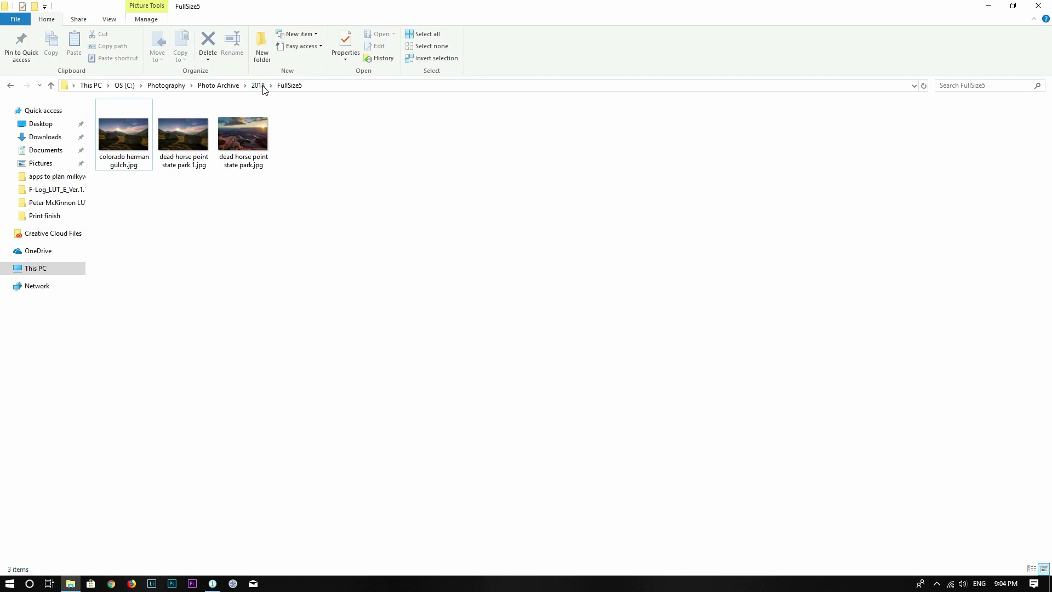
left_click(258, 85)
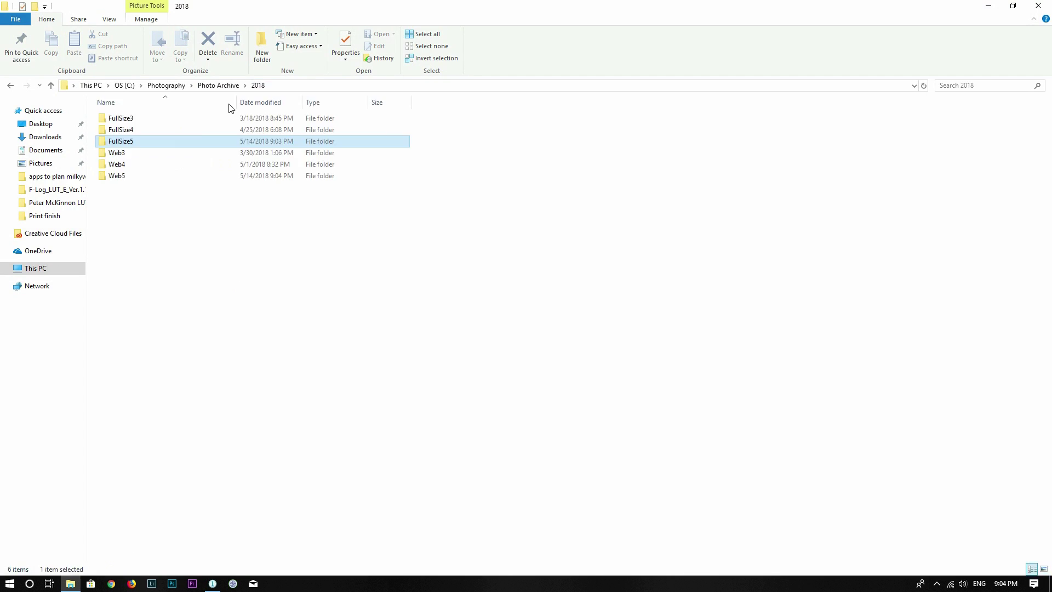
double_click(125, 179)
left_click(130, 134)
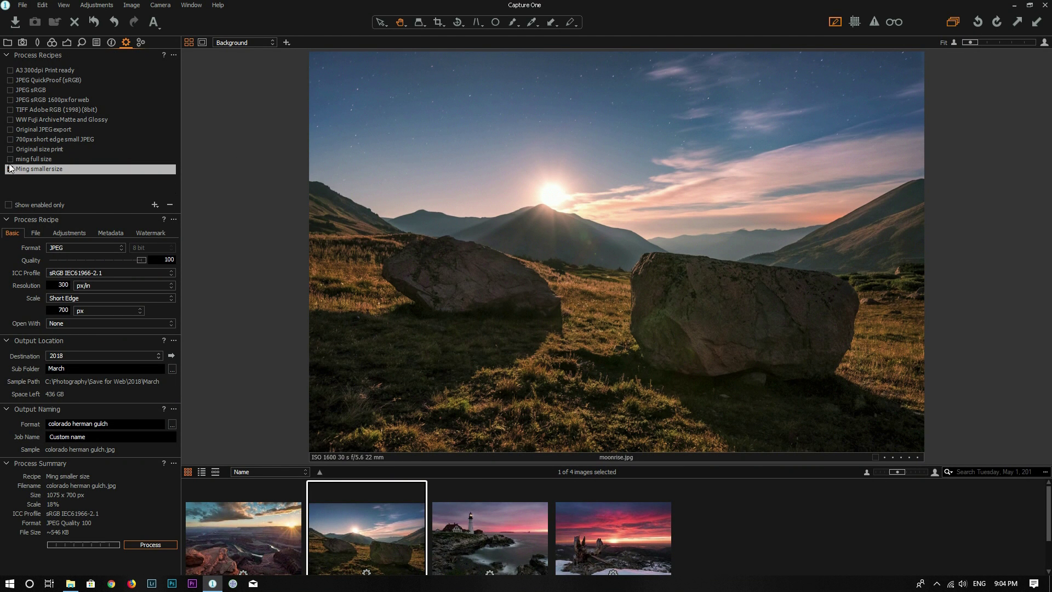
In Capture One, select the Portland Head Light image and enable the full-size recipe alongside the smaller-size recipe
left_click(498, 544)
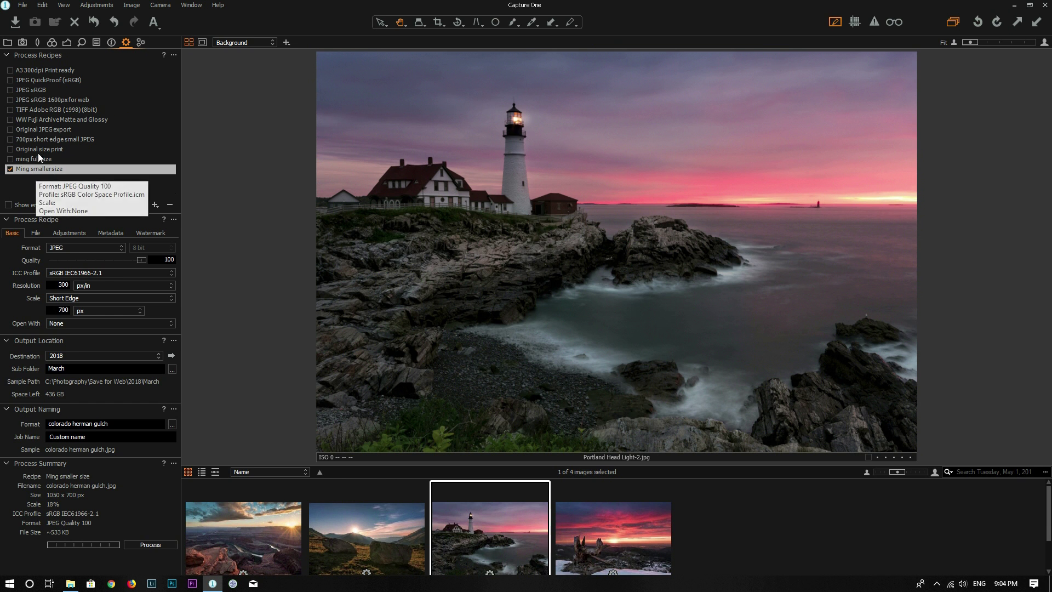
left_click(10, 159)
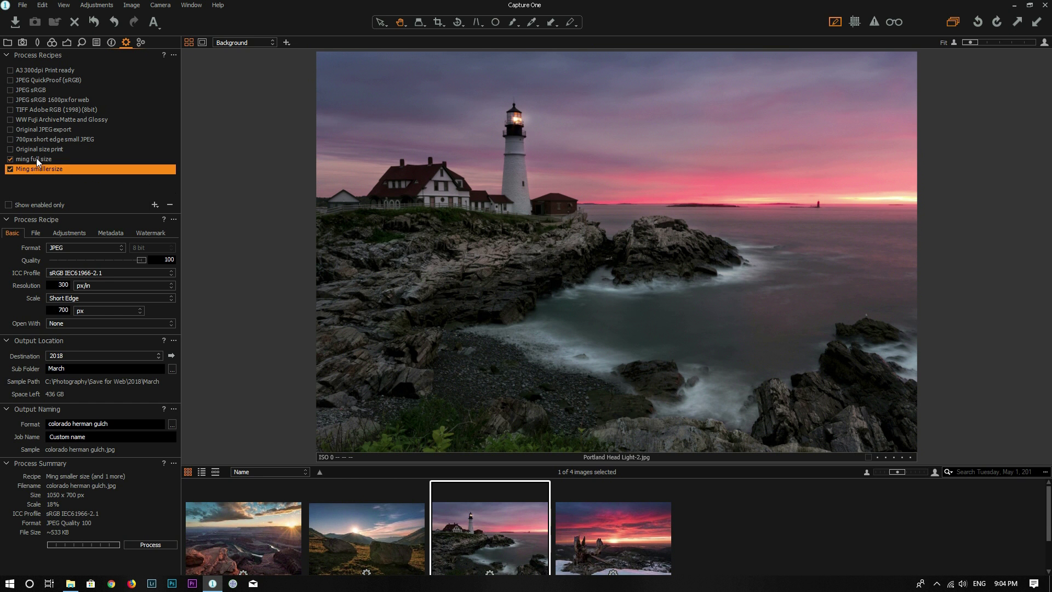
left_click(36, 159)
left_click(37, 171)
Set the output naming format to "lighthouse" and process the selected image with both enabled recipes
left_click_drag(120, 425, 14, 424)
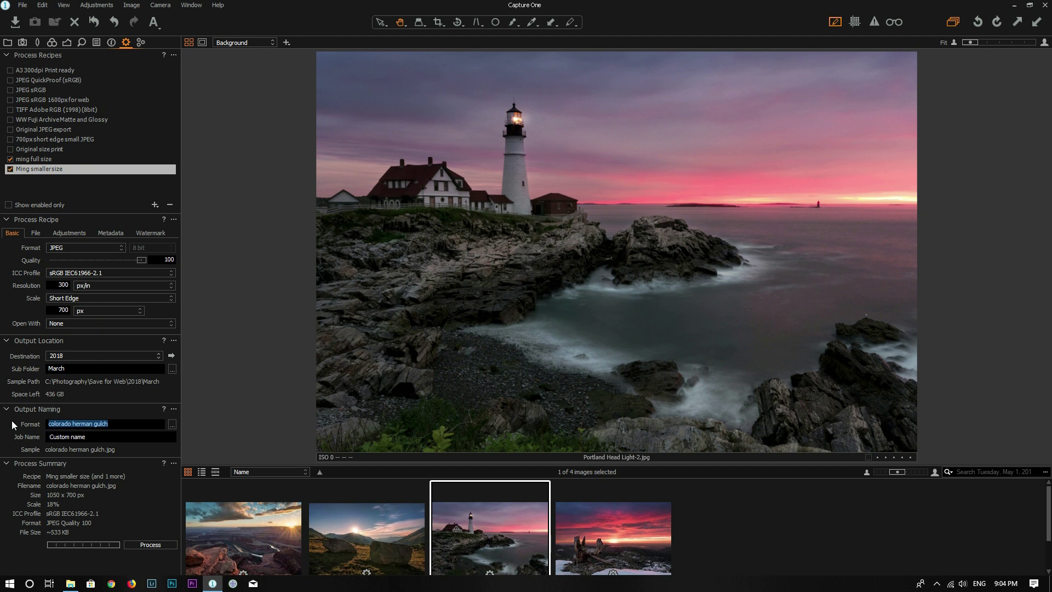
type("li")
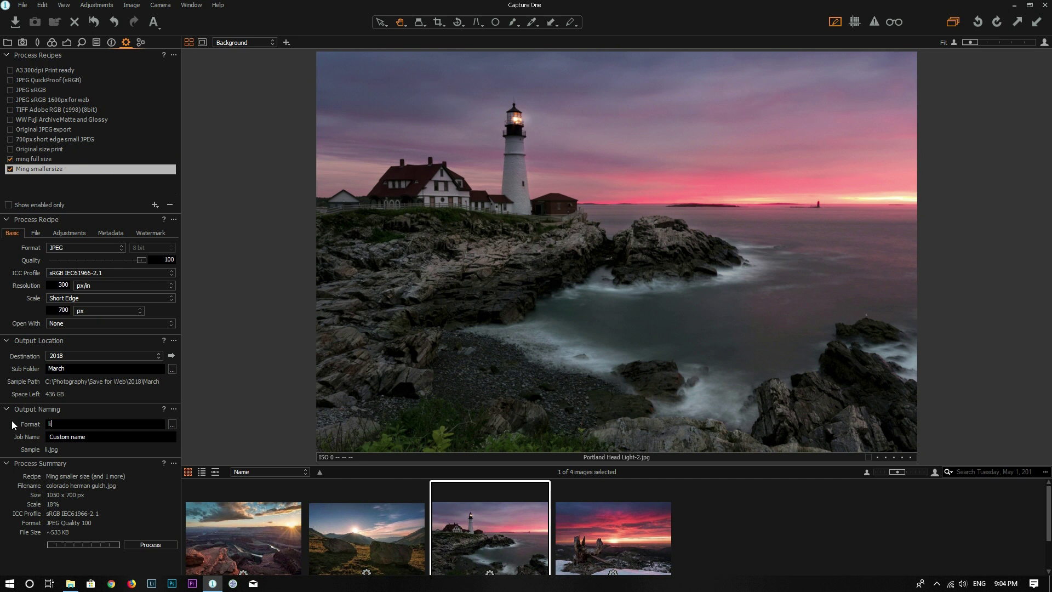
type("ghthouse")
left_click(150, 546)
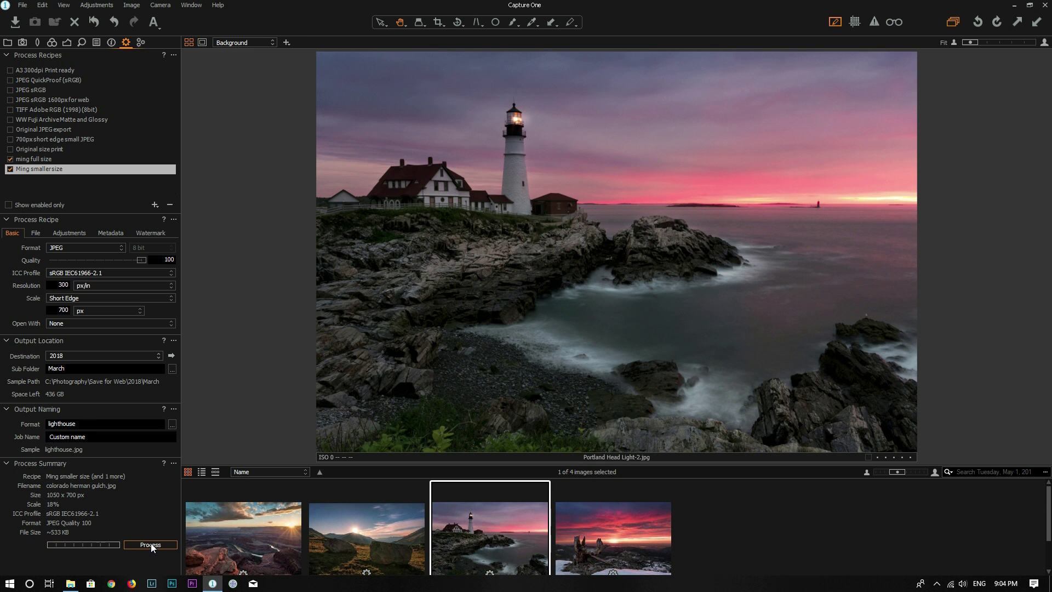
Check the lighthouse.jpg exports in the Web5 and FullSize5 folders in File Explorer, and return to Capture One
left_click(70, 584)
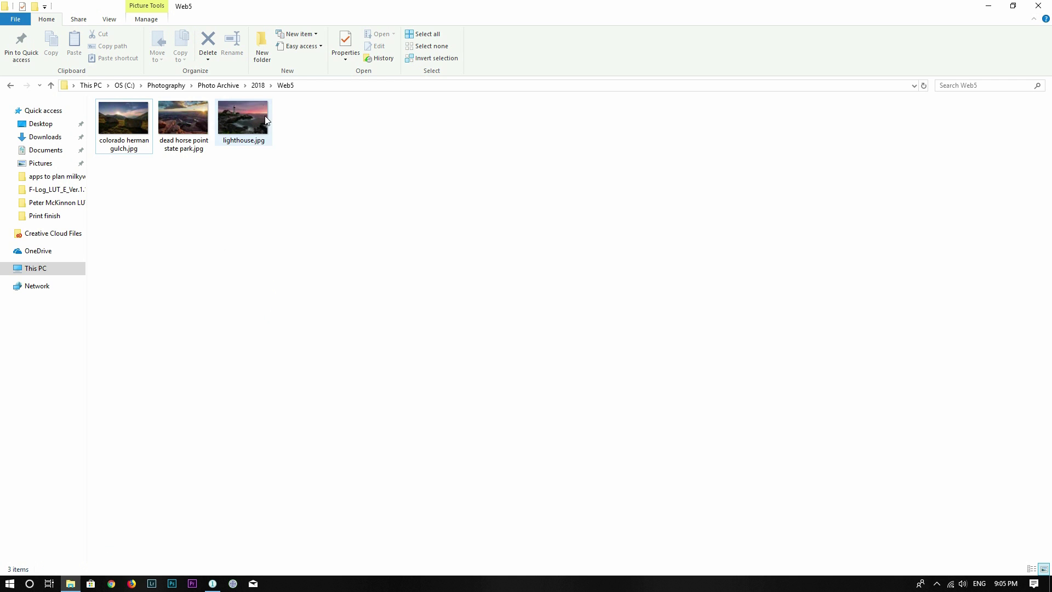
left_click(247, 121)
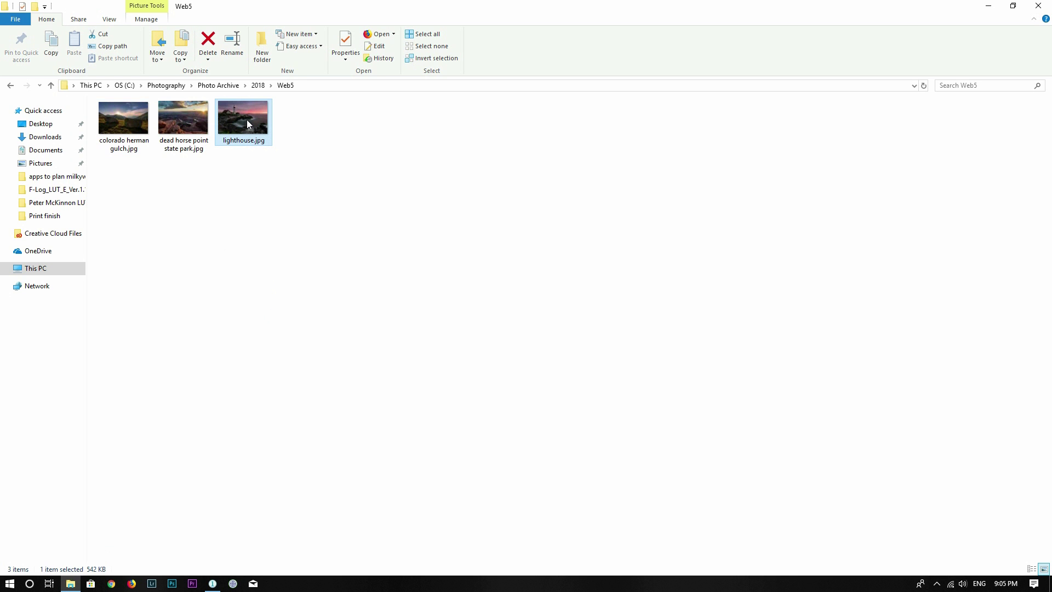
left_click(258, 86)
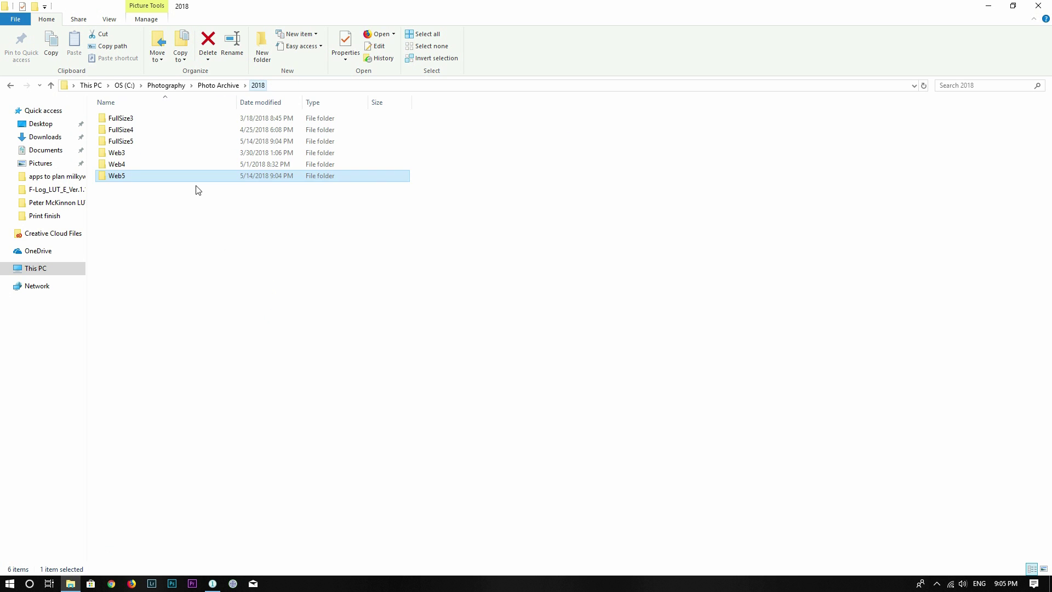
double_click(127, 142)
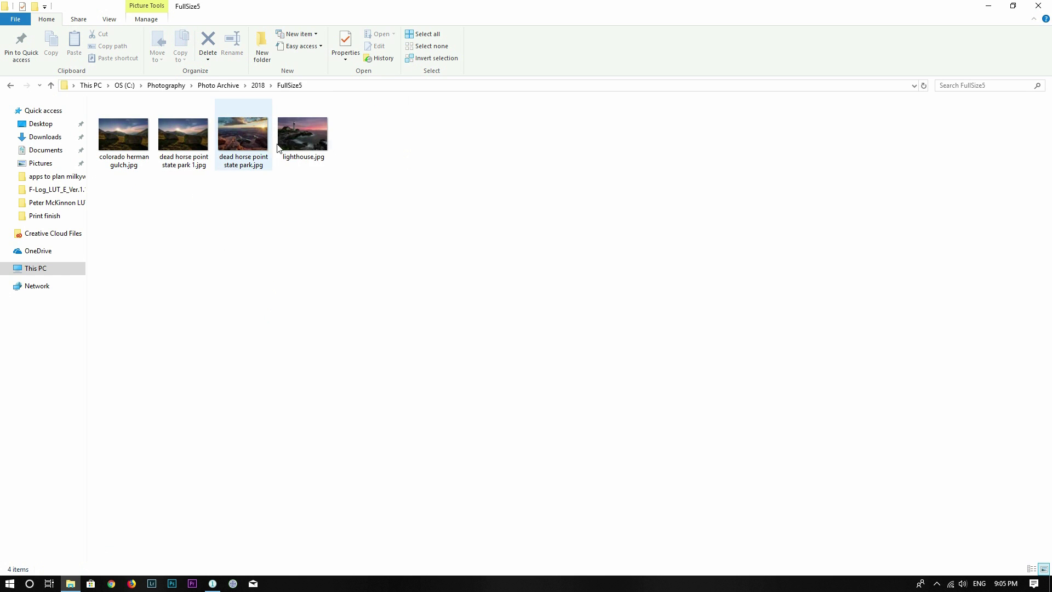
left_click(302, 142)
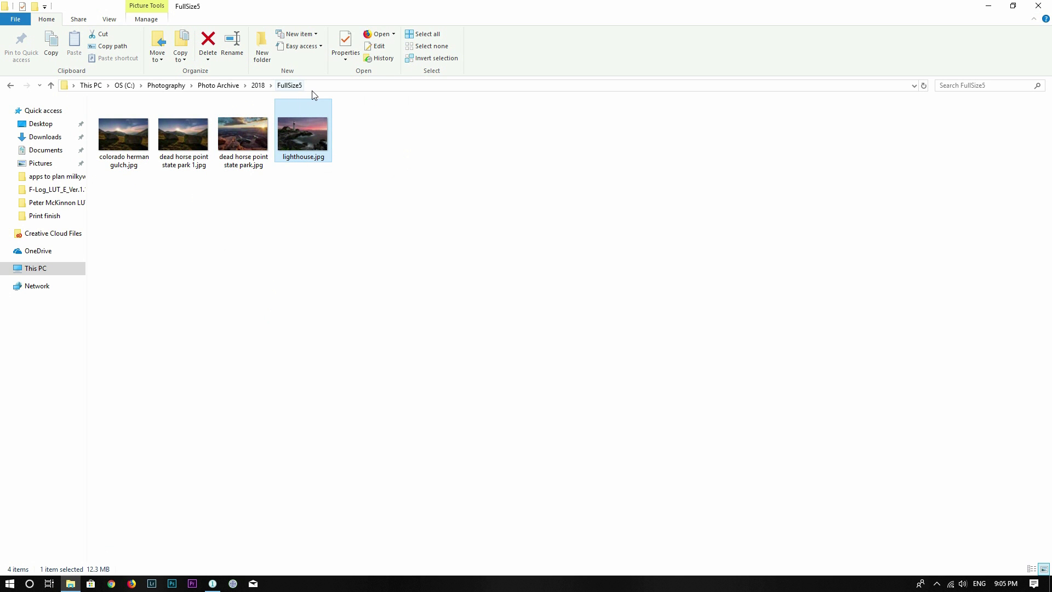
left_click(212, 583)
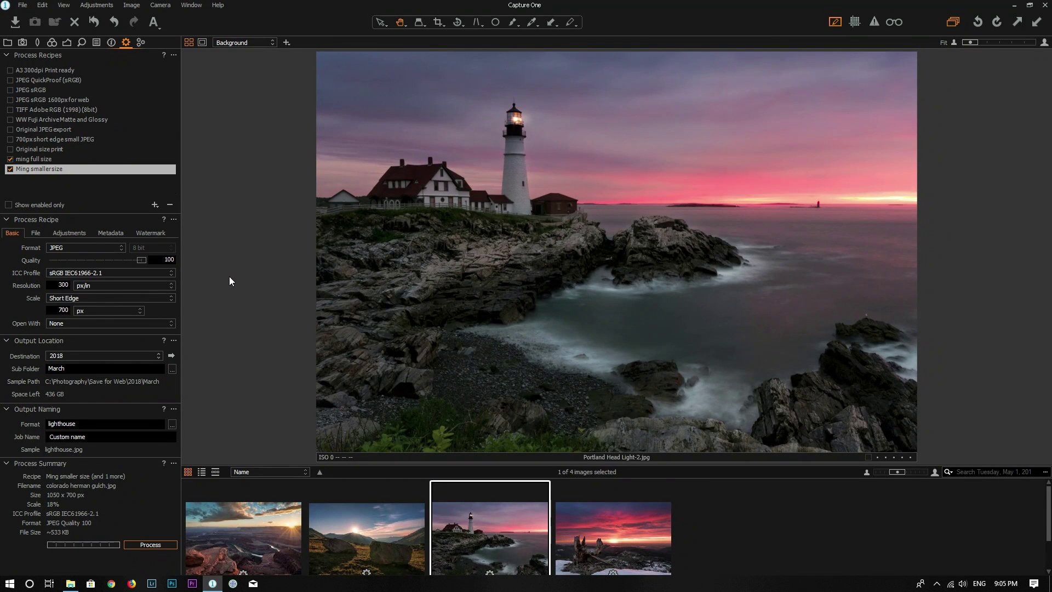
Select the sugarloaf mountain sunrise image, set the output naming format to "sunrise" and process it with both the full-size and smaller-size recipes
left_click(623, 550)
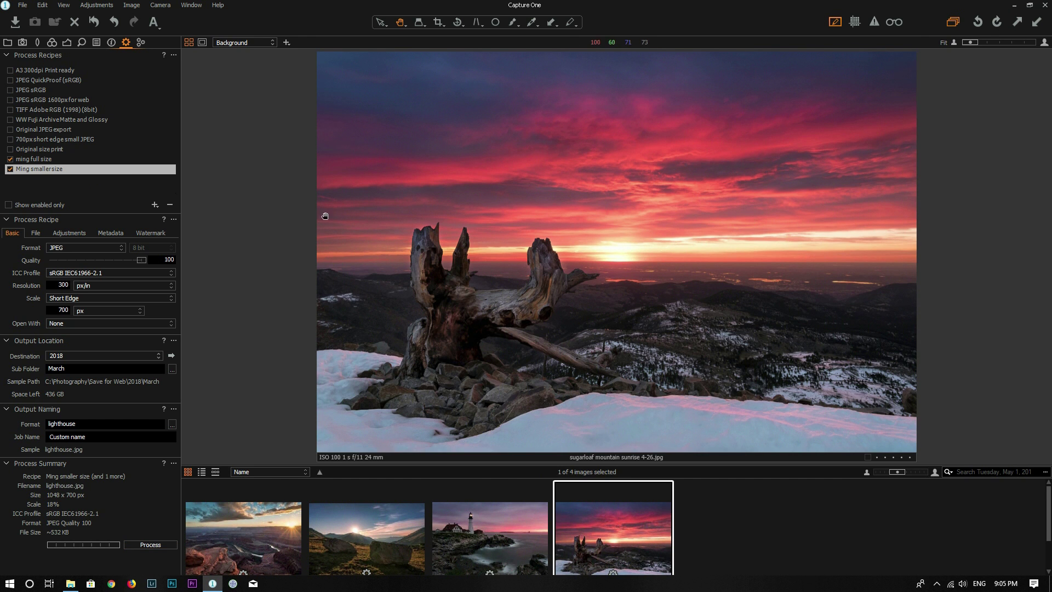
left_click(35, 159)
left_click(35, 166)
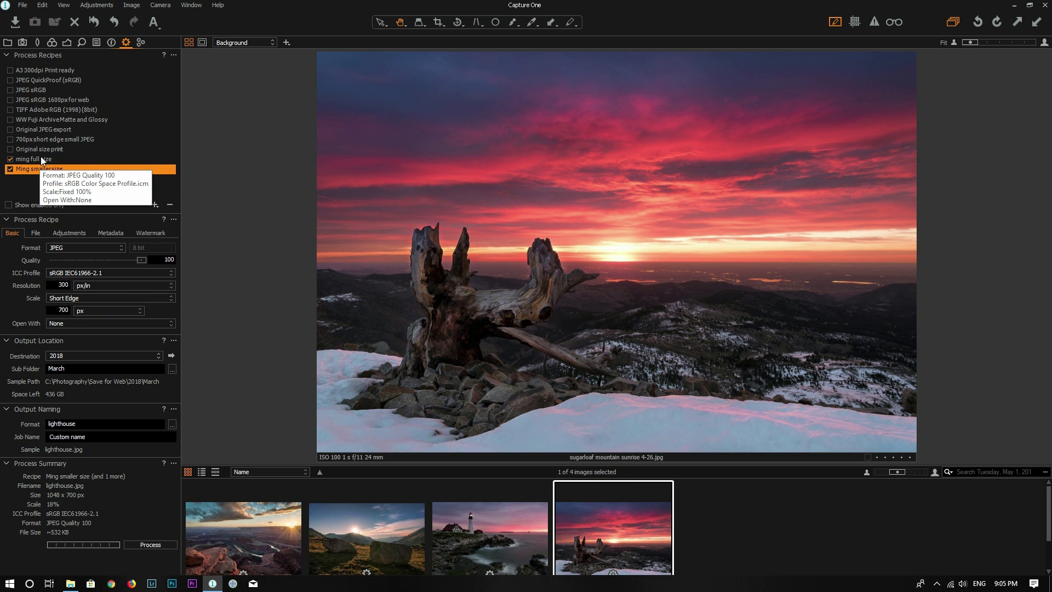
left_click(40, 157)
left_click_drag(72, 423, 9, 427)
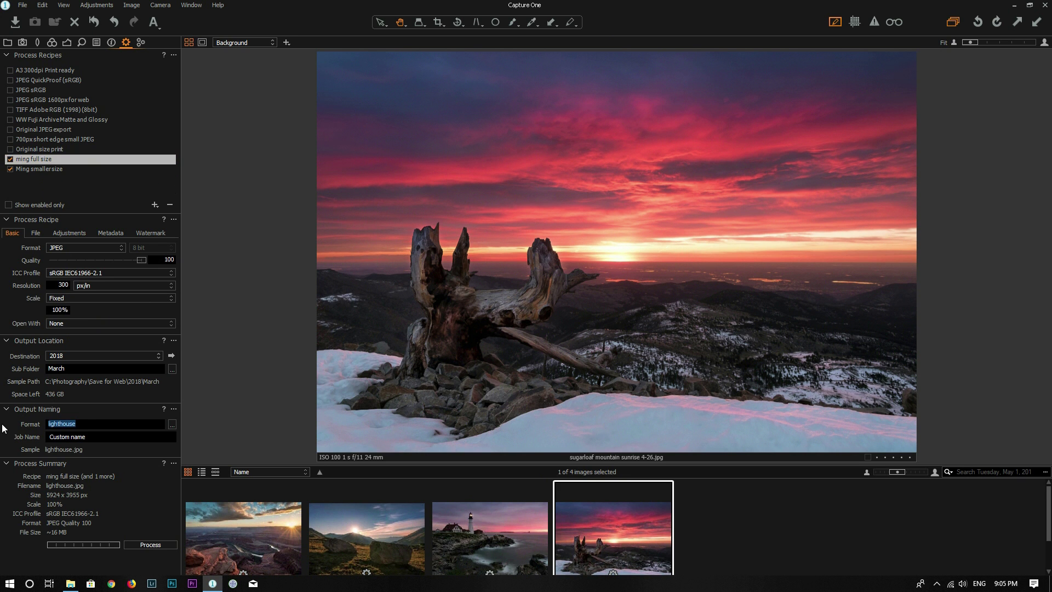
type("sunrise")
left_click(150, 544)
Switch to File Explorer, check the sunrise.jpg exports in the FullSize5 and Web5 folders, and return to Capture One
key("alt+Tab")
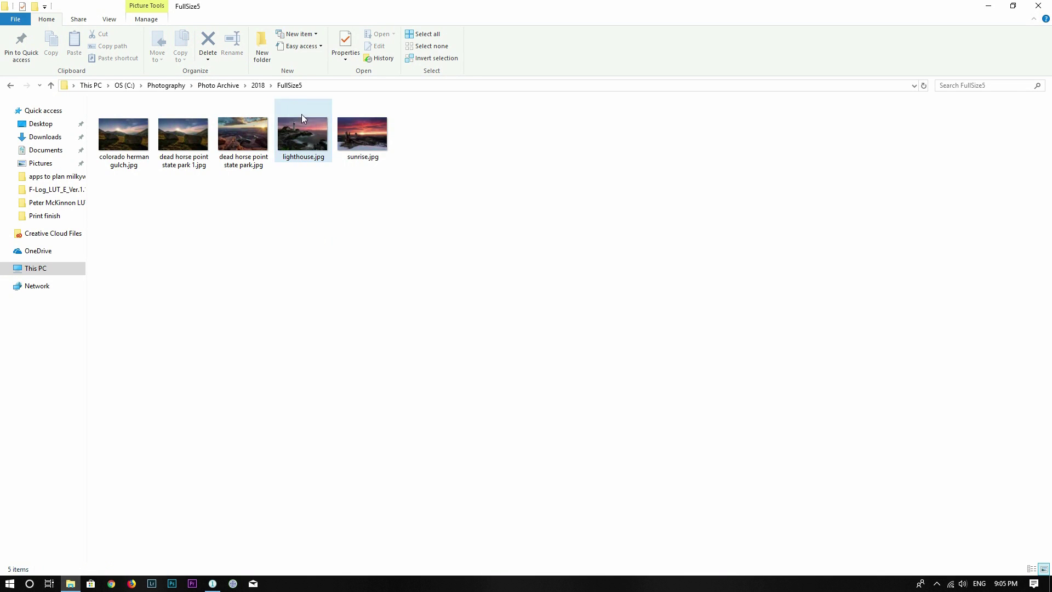
left_click(362, 134)
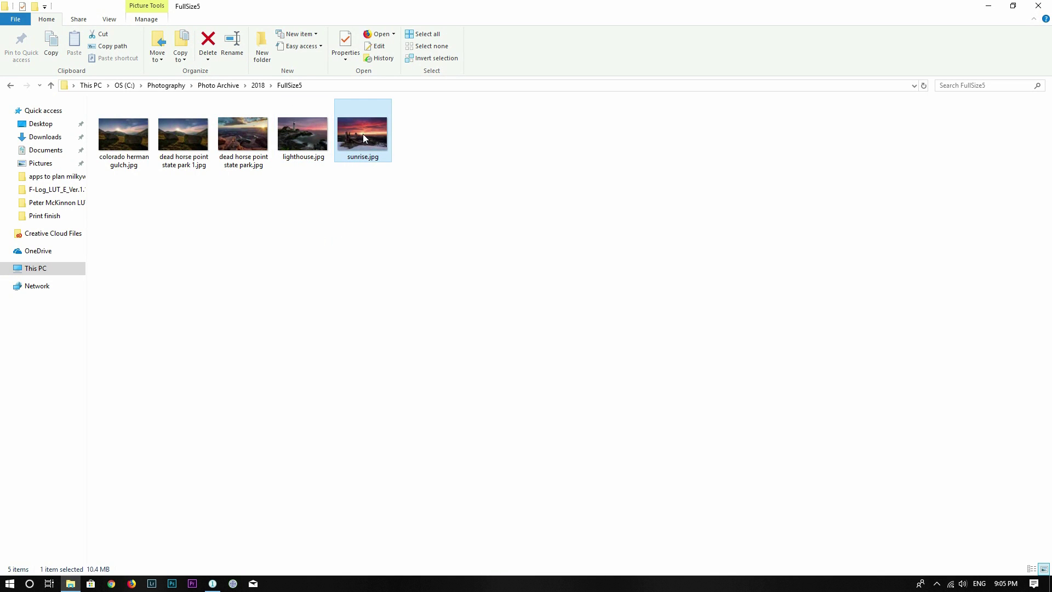
left_click(258, 86)
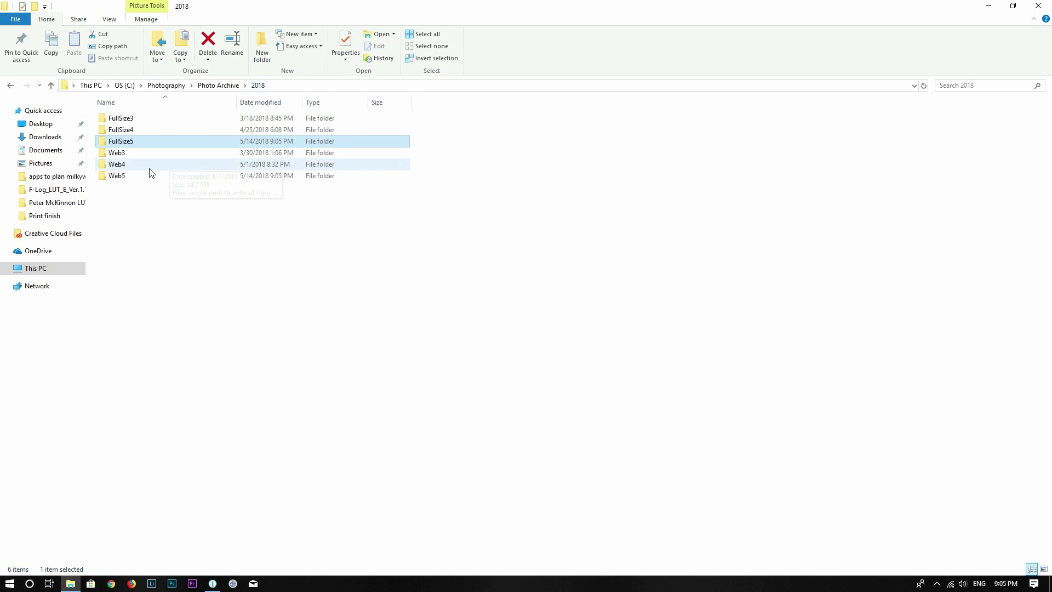
double_click(121, 176)
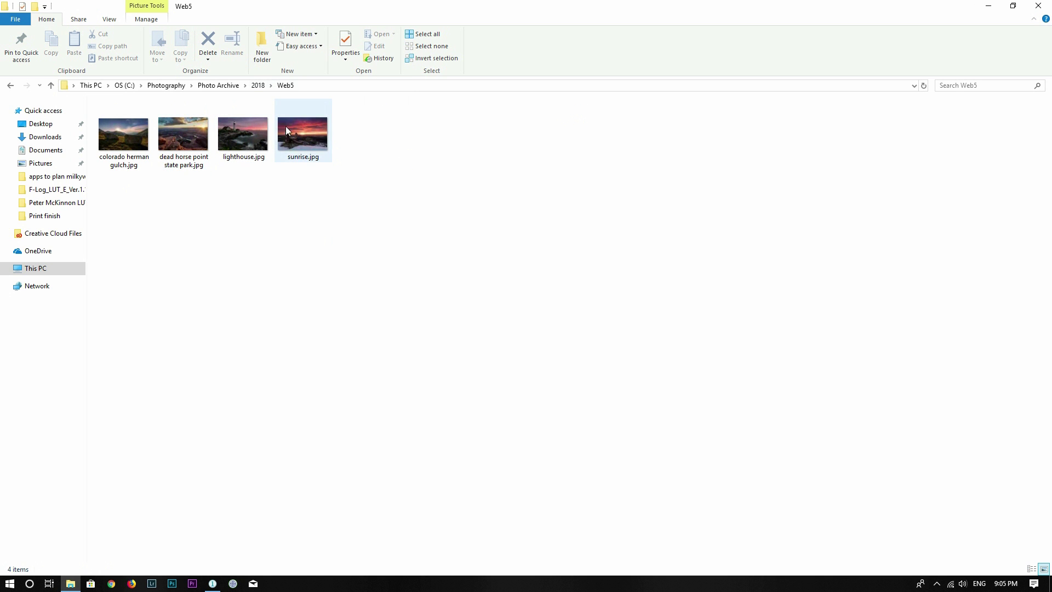
left_click(303, 131)
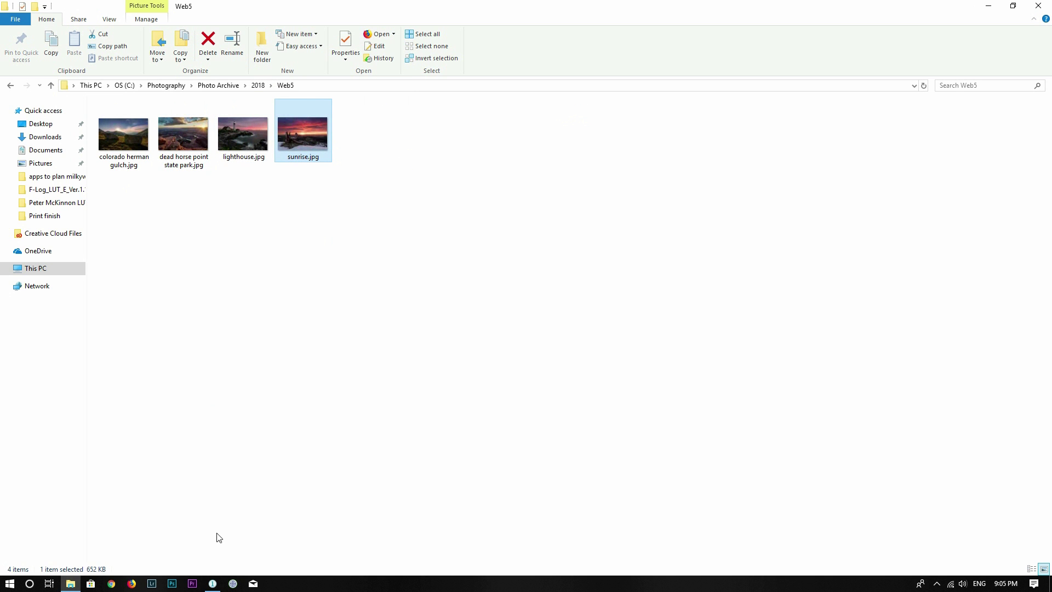
left_click(212, 585)
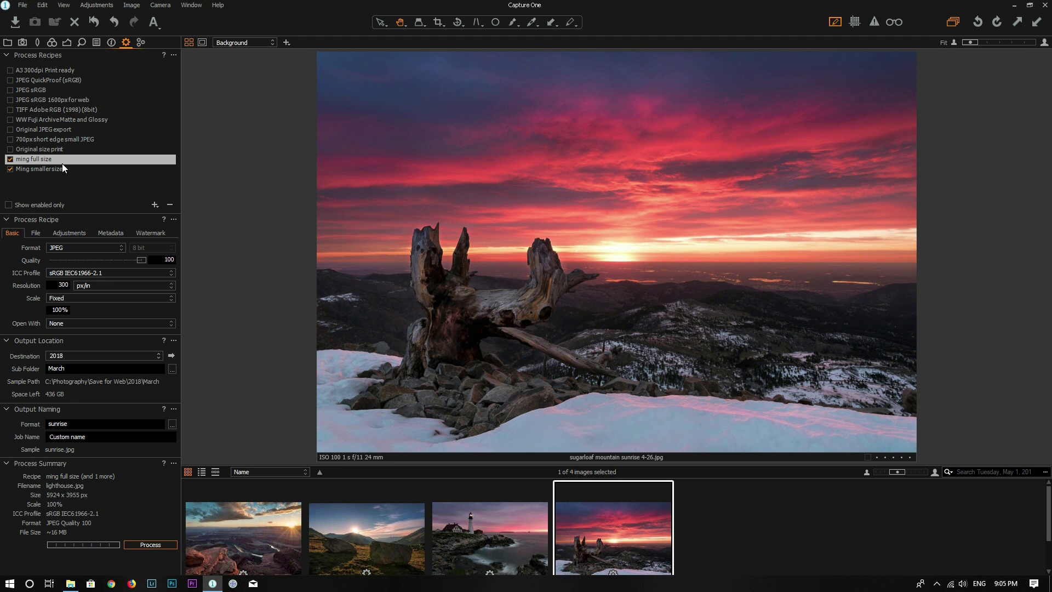
Select all four images, set the output naming format to "photos" and process them with both enabled recipes
left_click(255, 537)
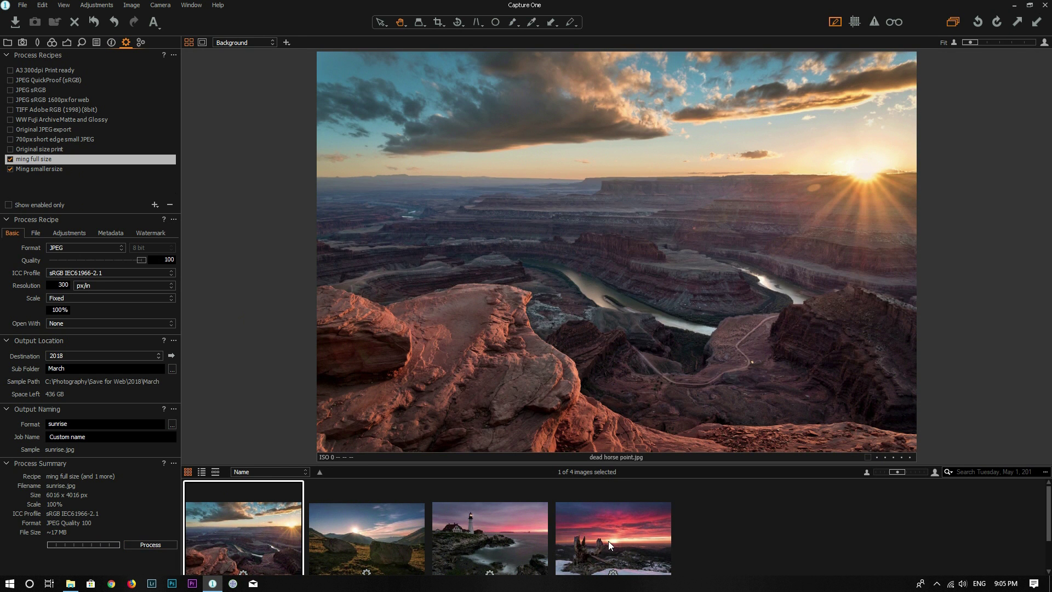
left_click(609, 540, "shift")
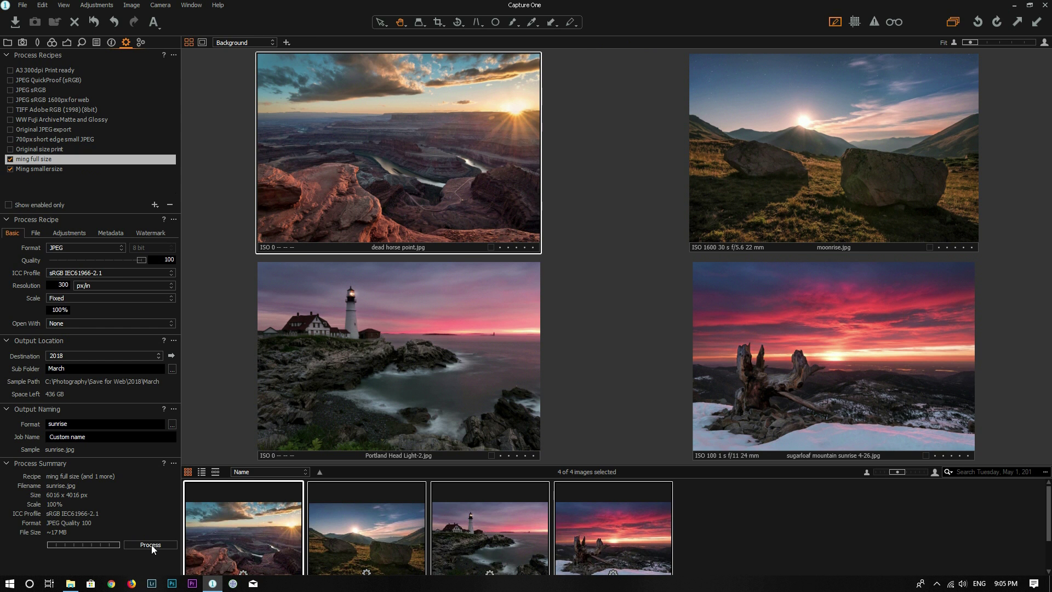
double_click(77, 426)
type("photo")
left_click(150, 544)
Switch to File Explorer and check the size of each smaller "photos" export in the Web5 folder
left_click(70, 584)
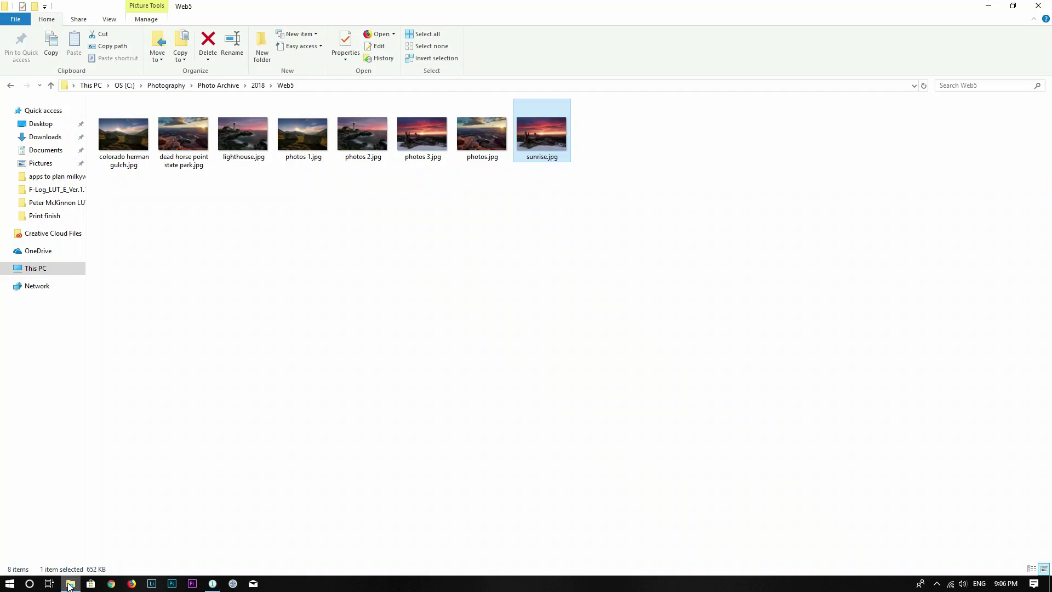
left_click(308, 324)
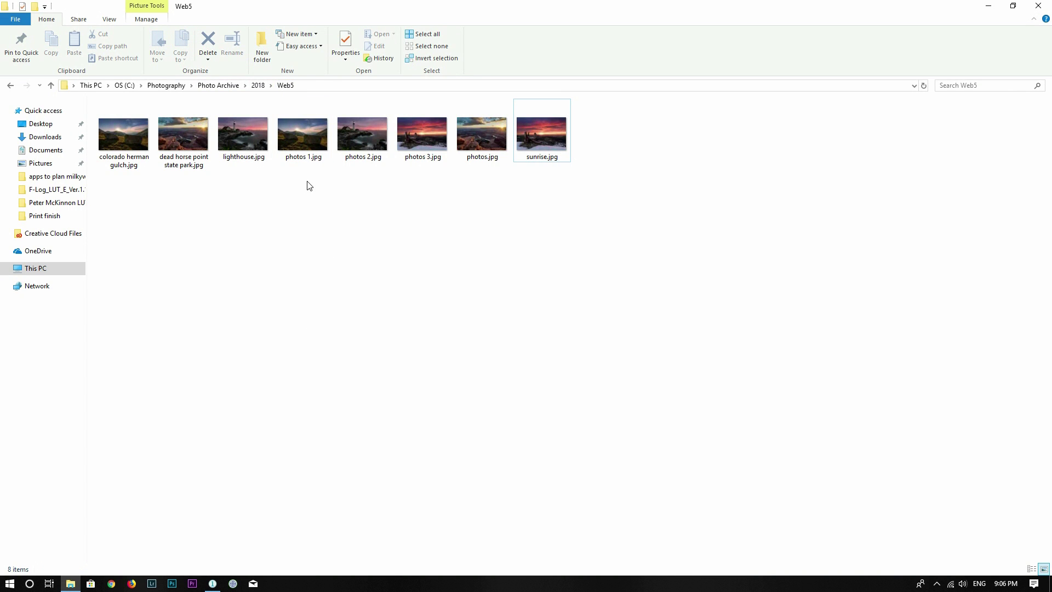
left_click(304, 130)
left_click(370, 130)
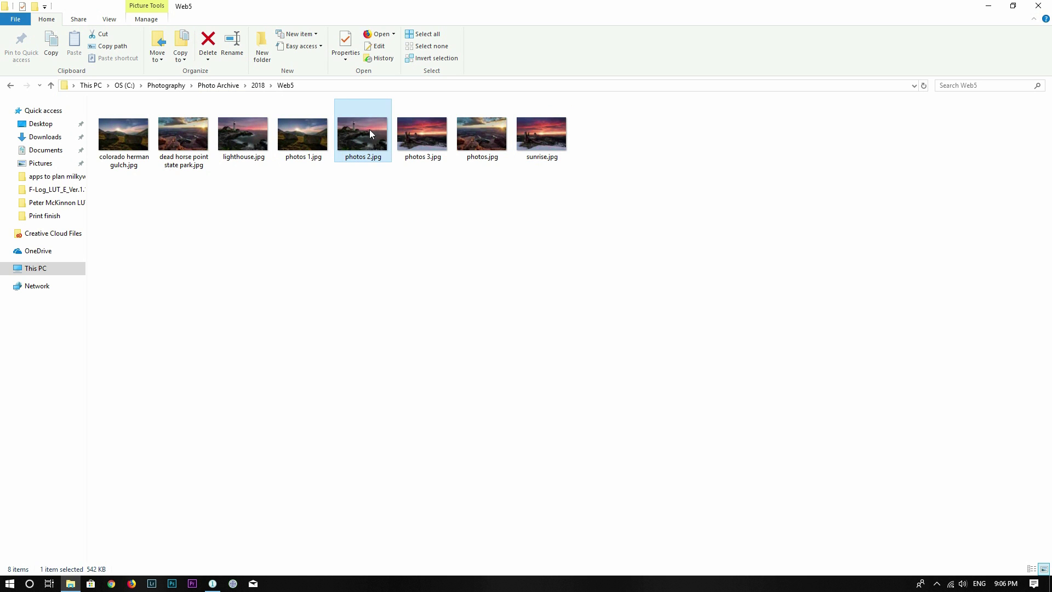
left_click(433, 130)
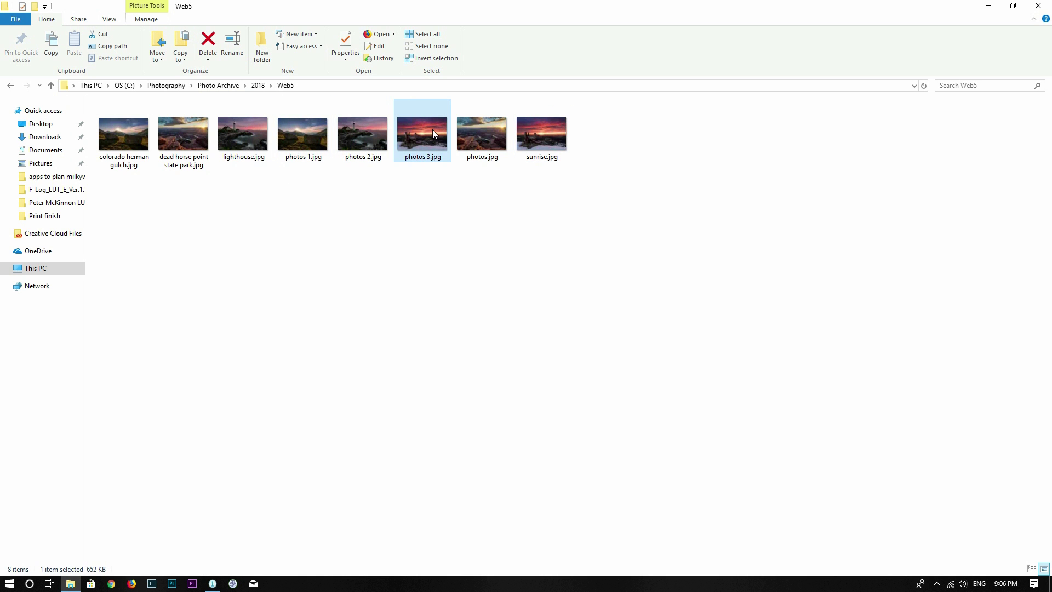
left_click(483, 137)
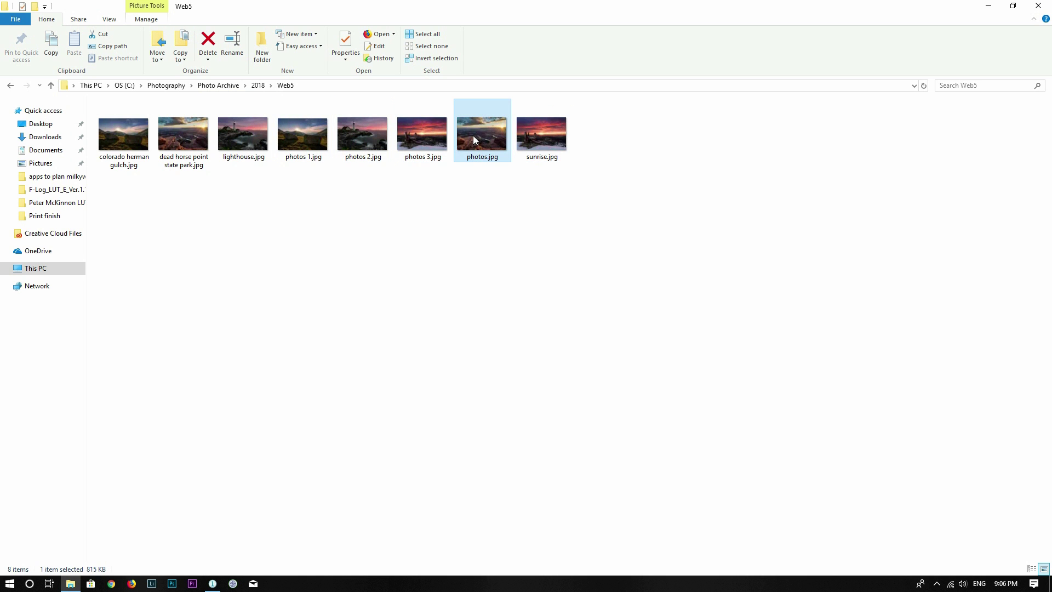
left_click(303, 133)
left_click(363, 130)
left_click(429, 132)
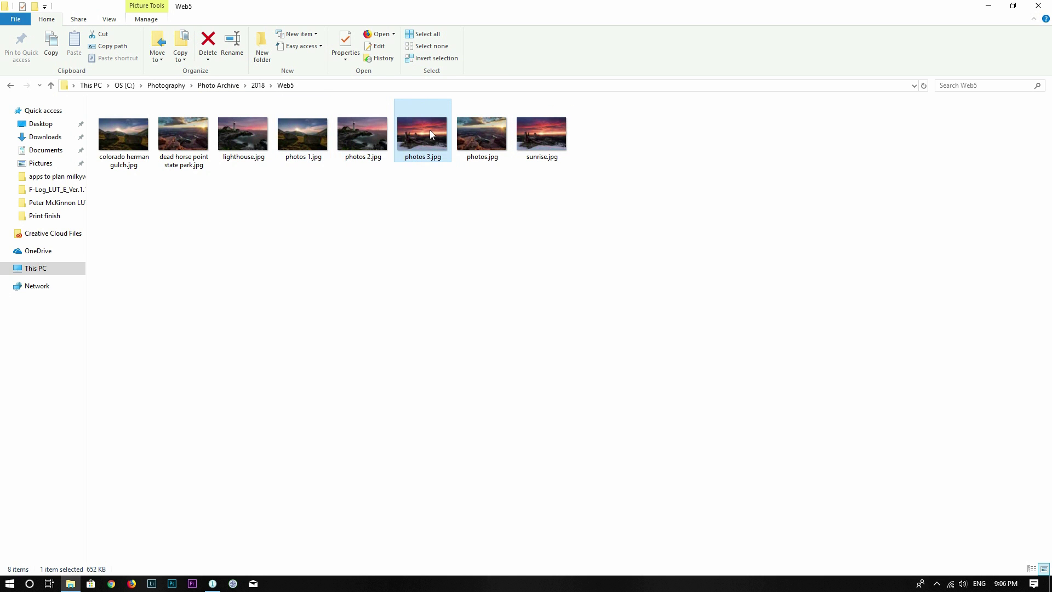
left_click(483, 137)
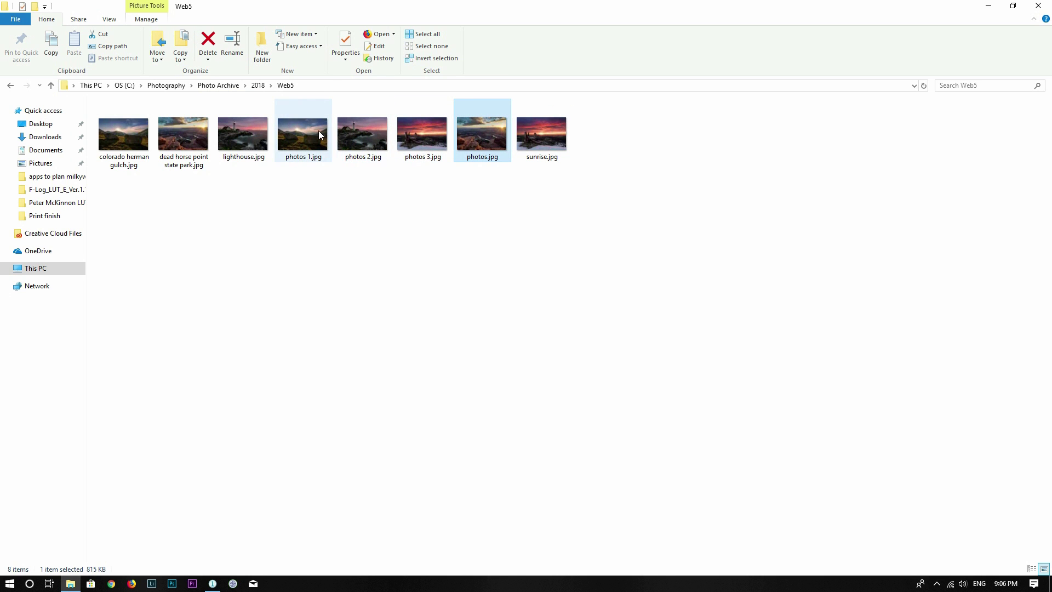
Open the FullSize5 folder in 2018, check the full-size "photos" exports individually and together, and return to Capture One
left_click(258, 86)
double_click(127, 142)
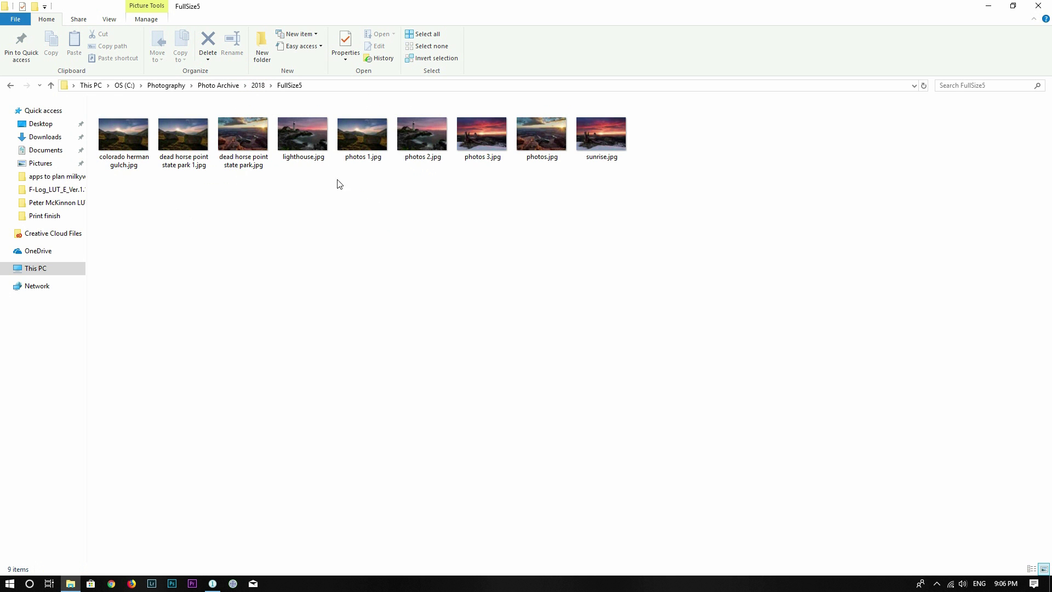
left_click(361, 132)
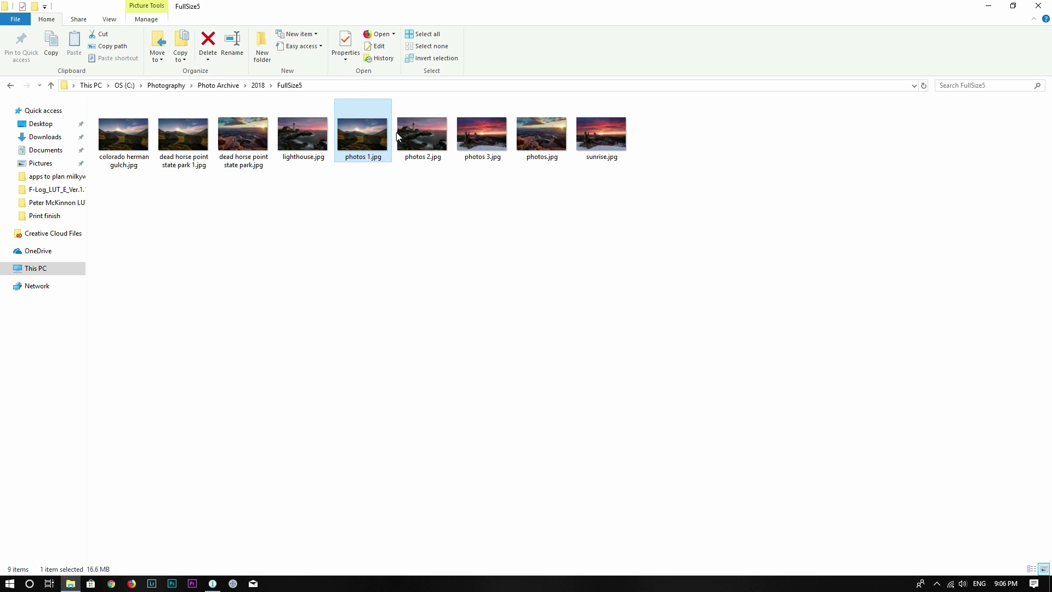
left_click(423, 130)
left_click(498, 130)
left_click(544, 133)
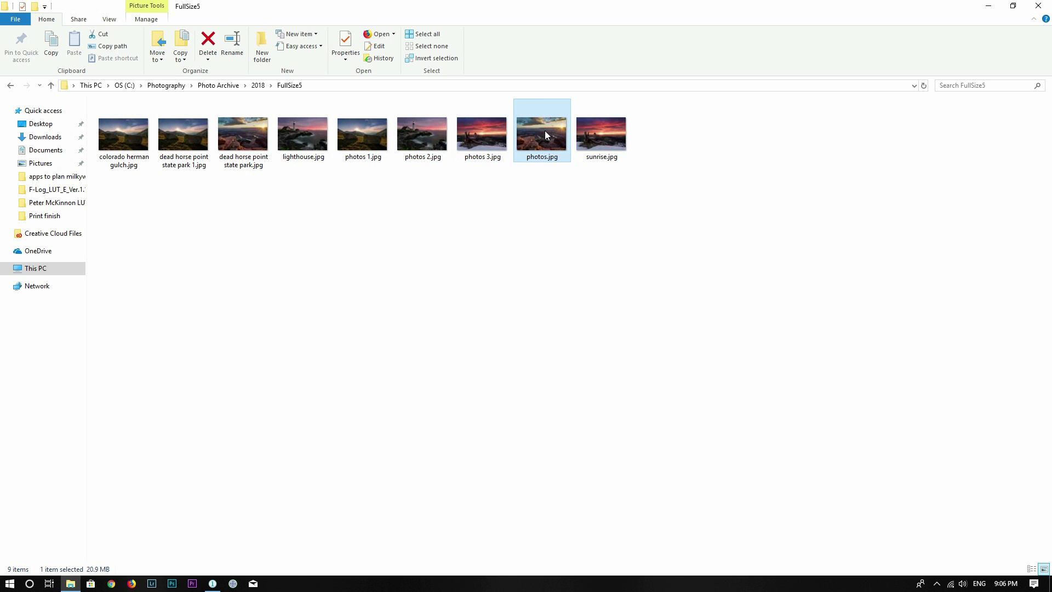
left_click(356, 134, "shift")
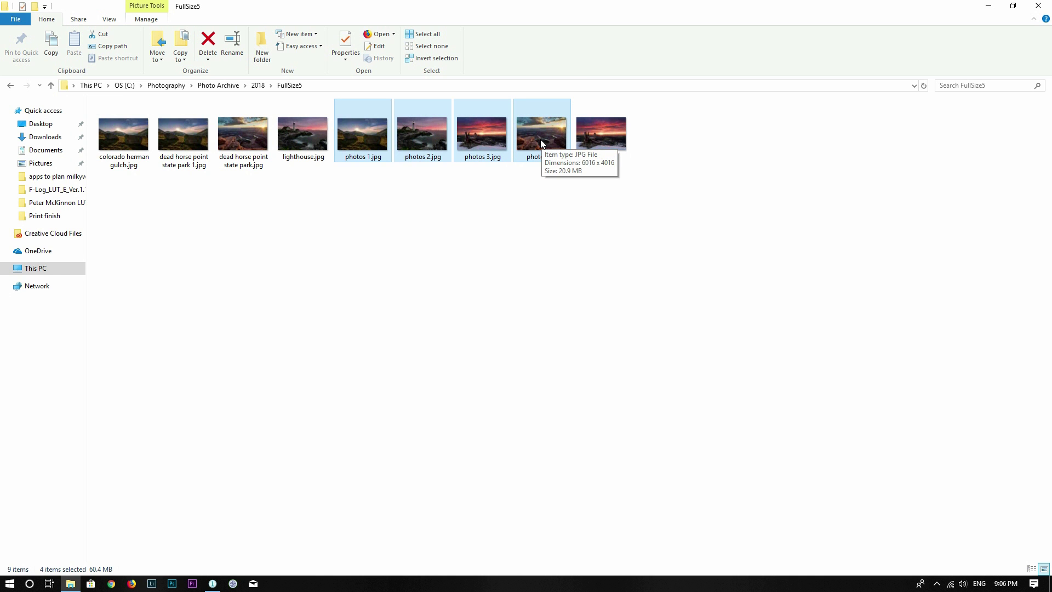
left_click(333, 268)
left_click(213, 583)
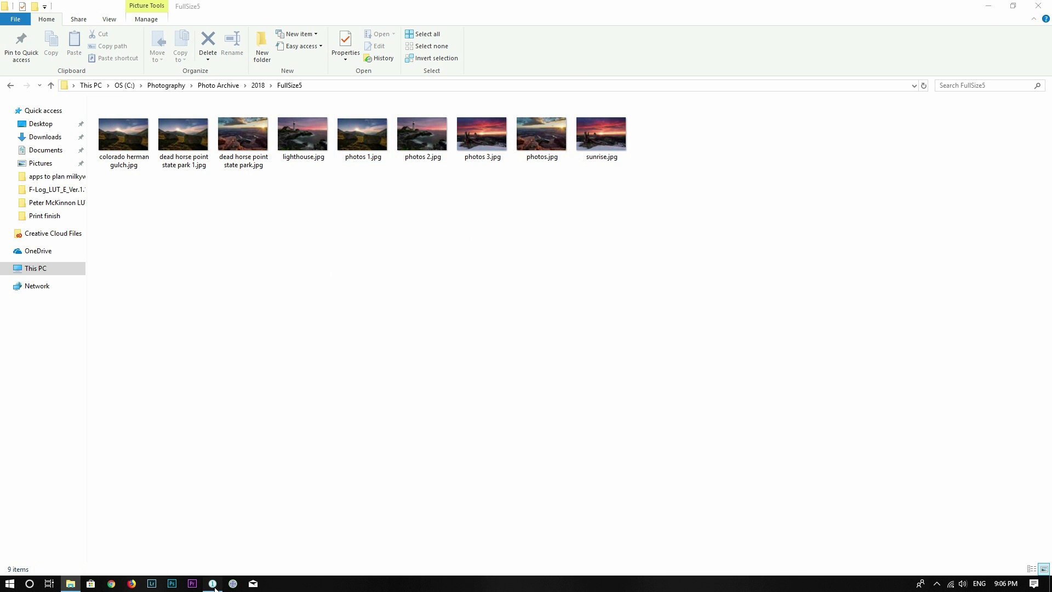